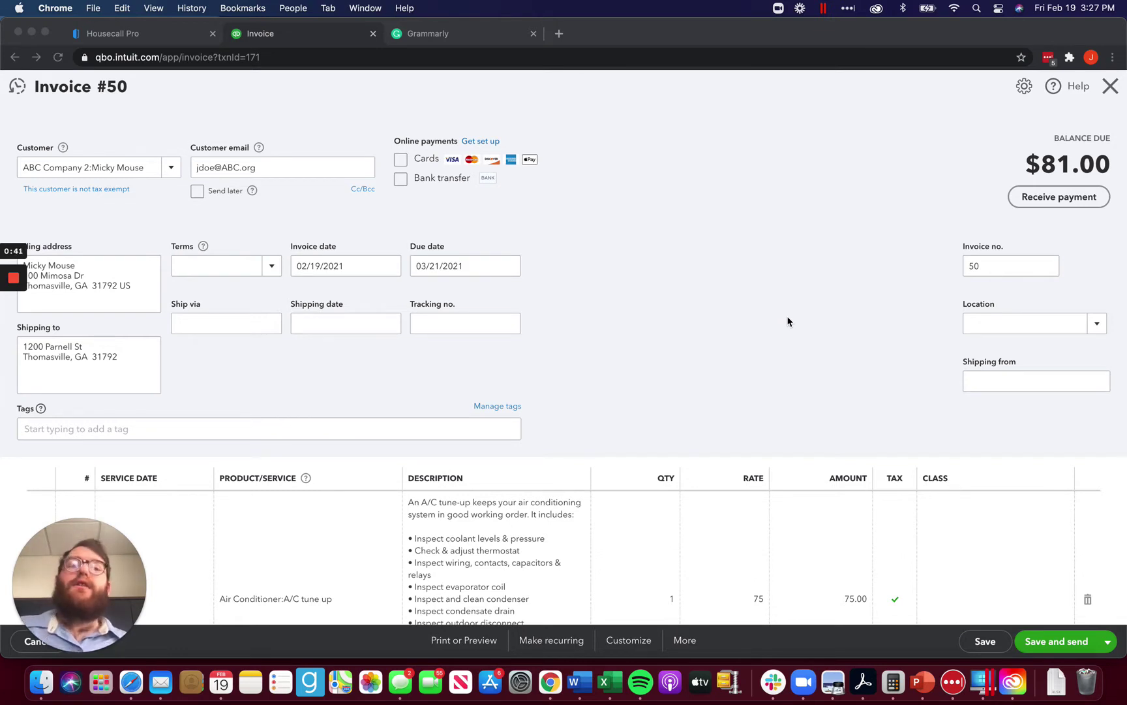
Close Invoice #50 and go to the Accountant Tools Write off invoices page.
click(1116, 89)
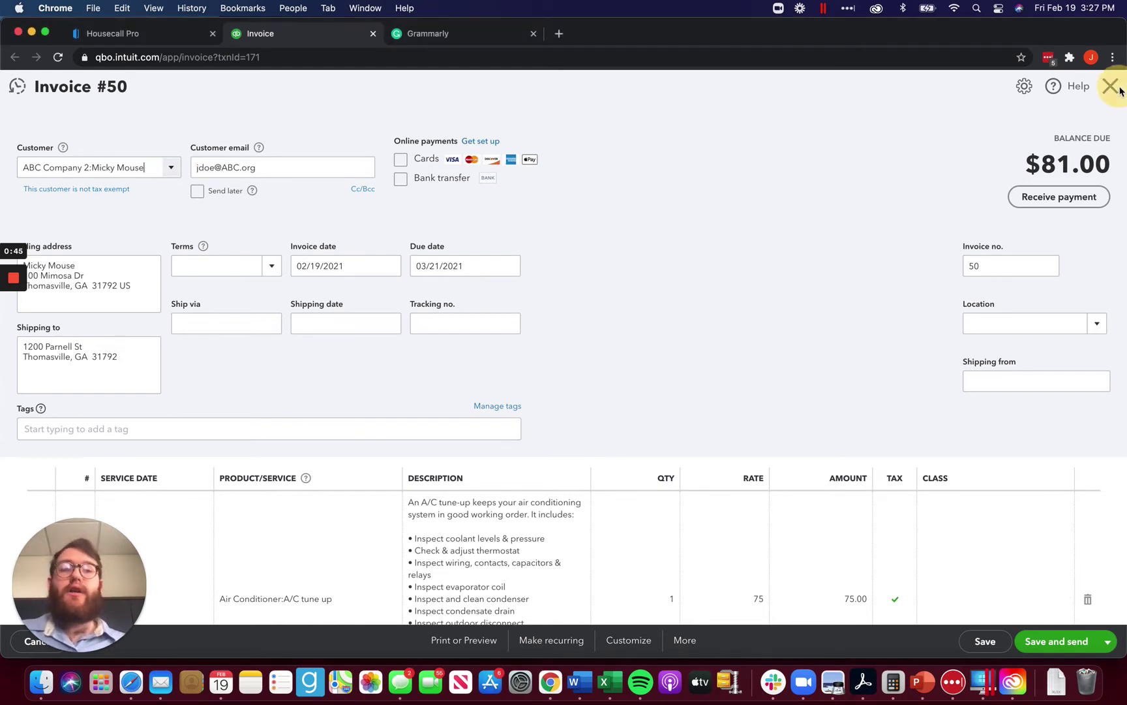
click(1110, 86)
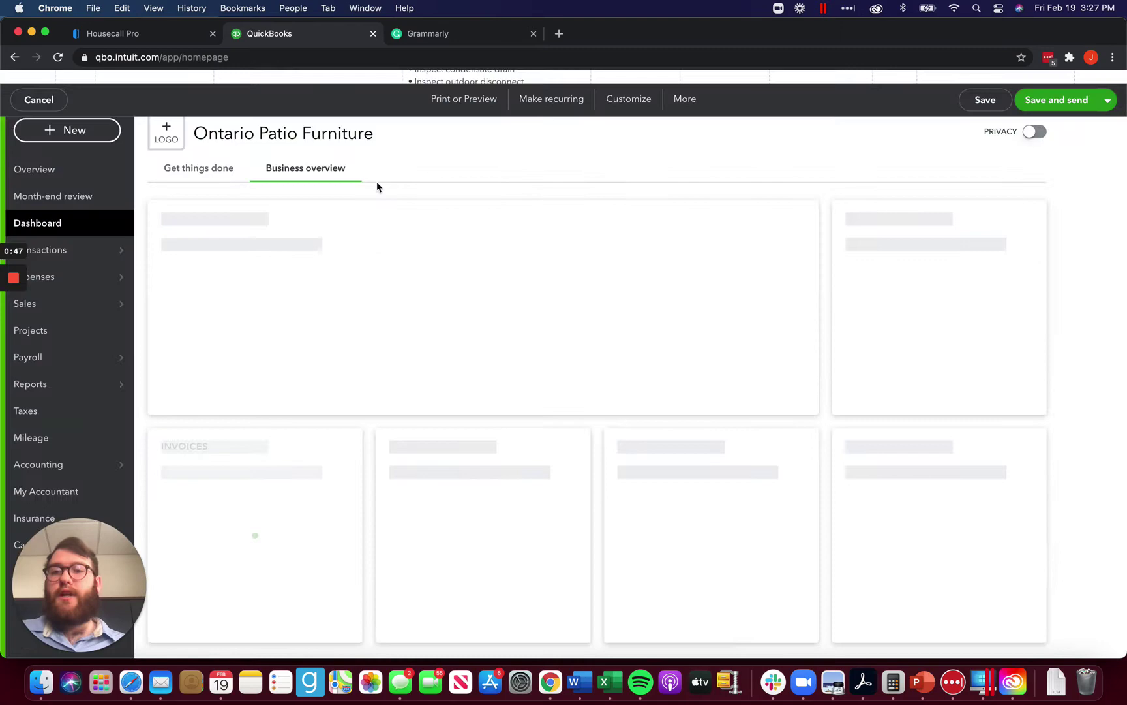
click(344, 88)
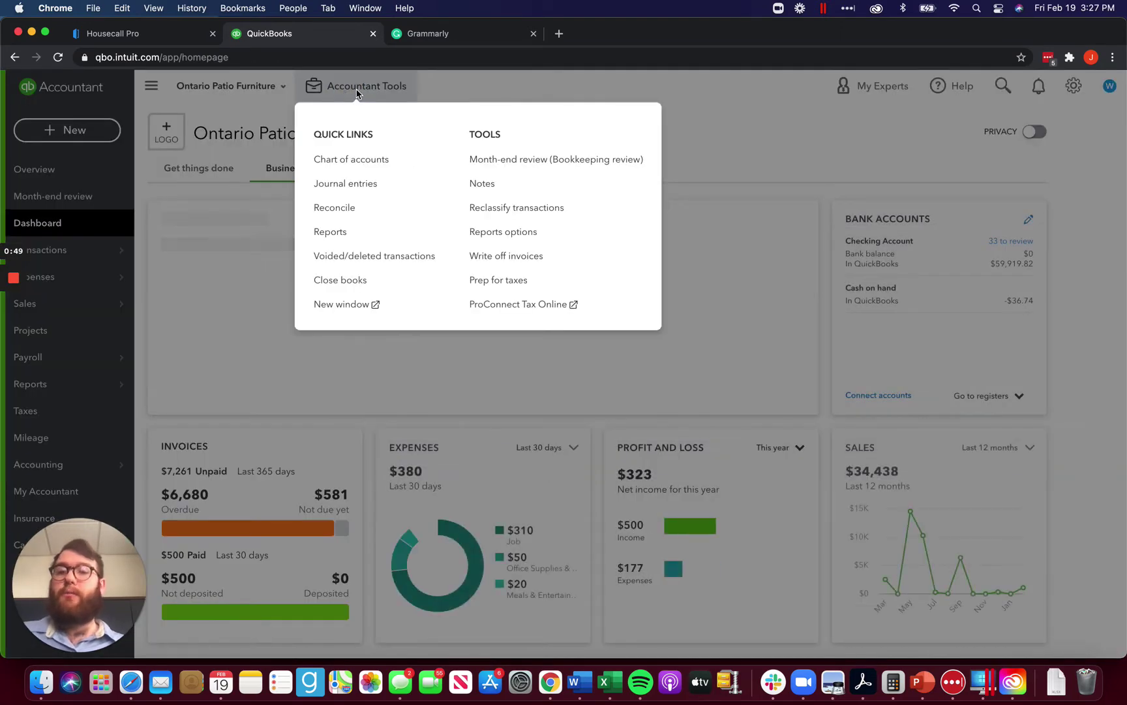
click(536, 256)
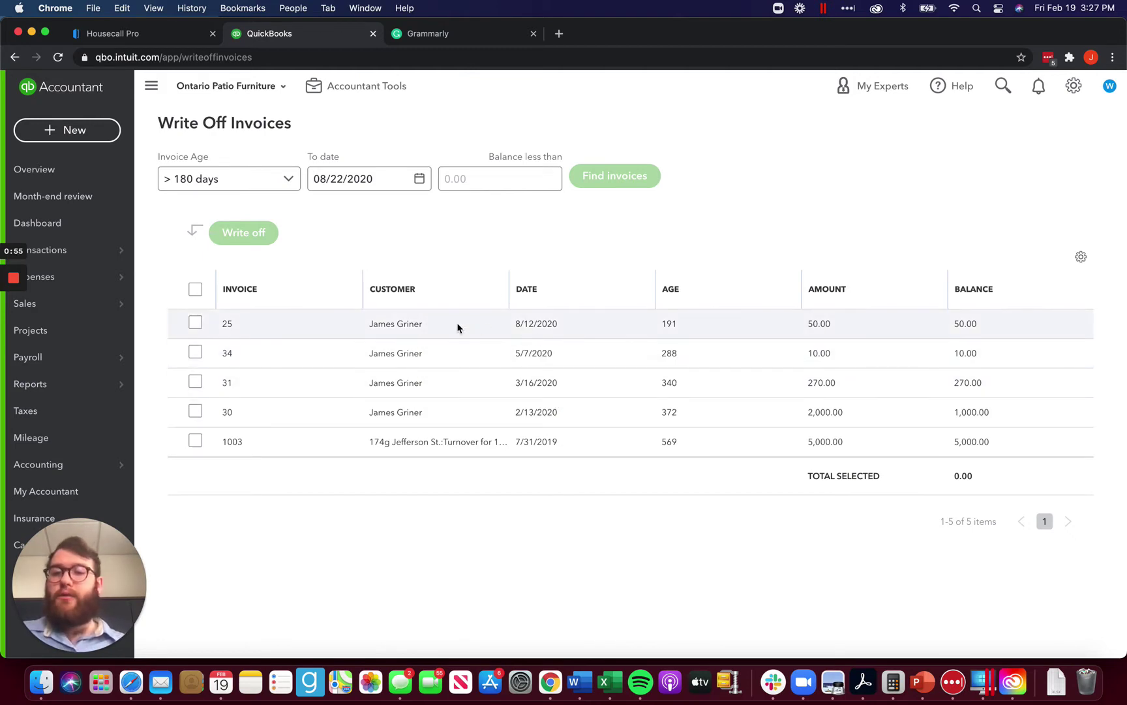
Set the To date to 02/27/2021 and find the open invoices.
click(419, 178)
click(456, 210)
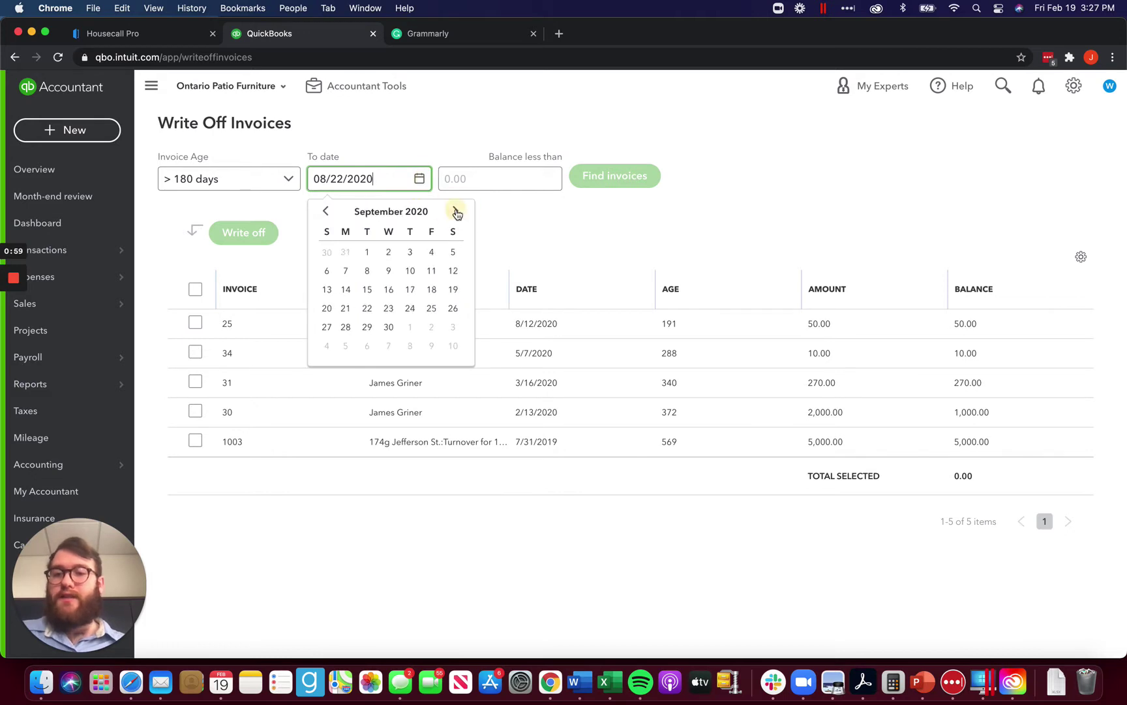
click(455, 211)
click(456, 211)
click(456, 211)
click(456, 211)
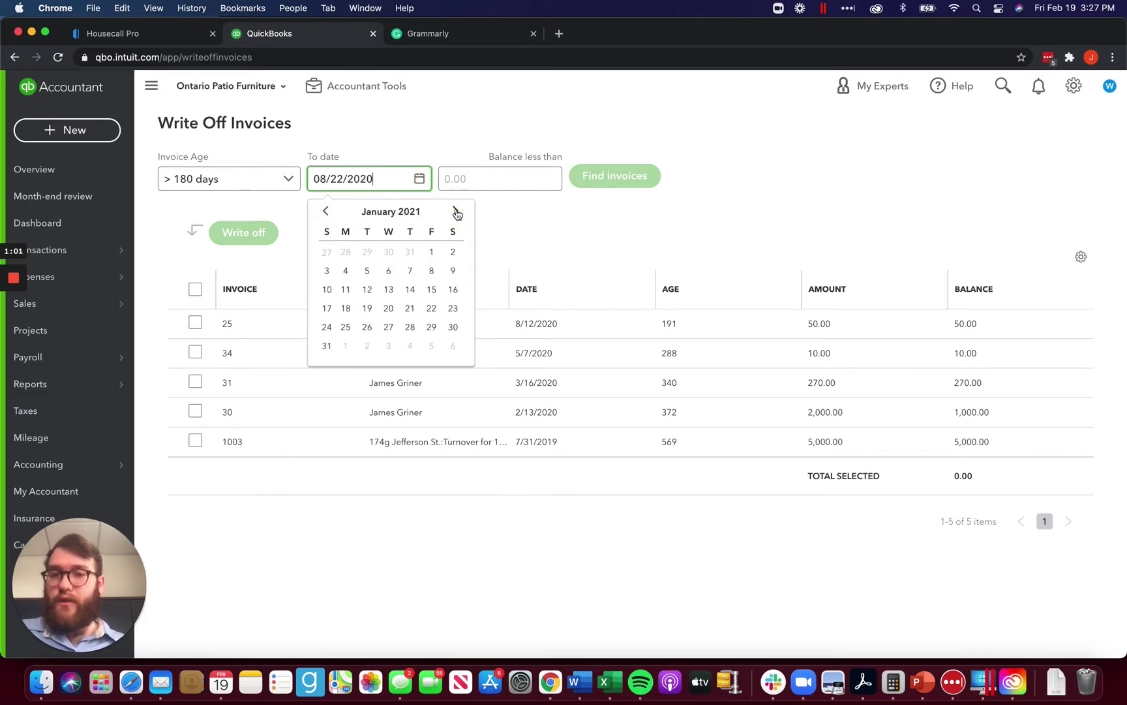
click(456, 211)
click(327, 326)
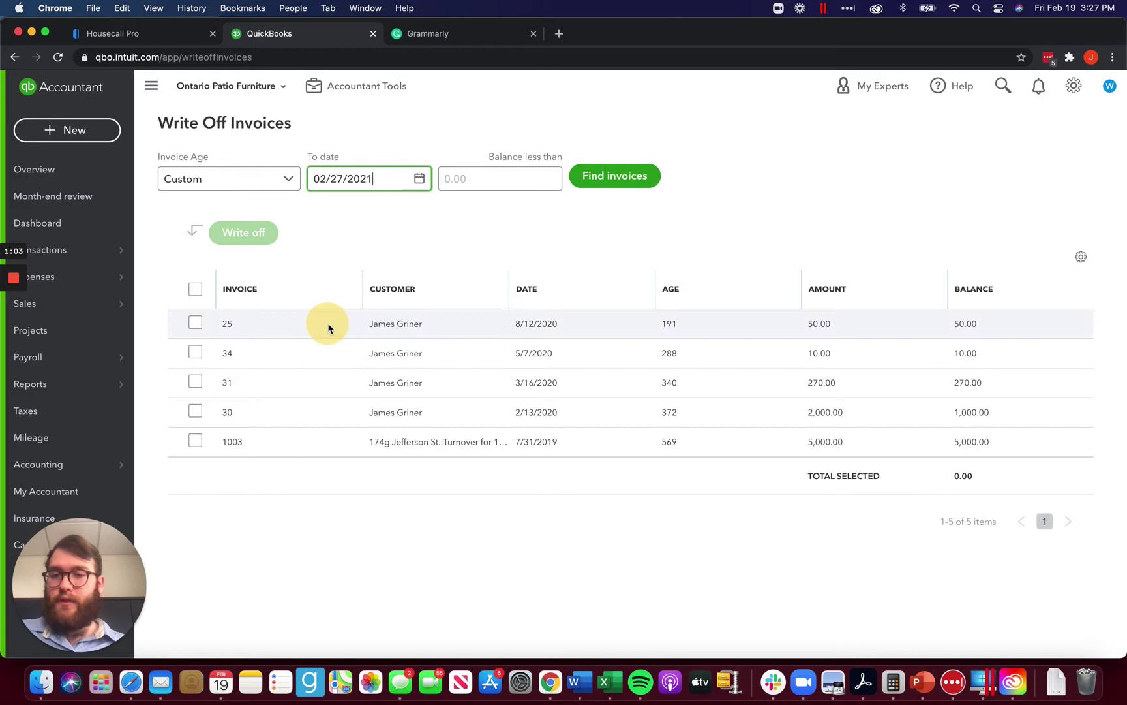
click(605, 176)
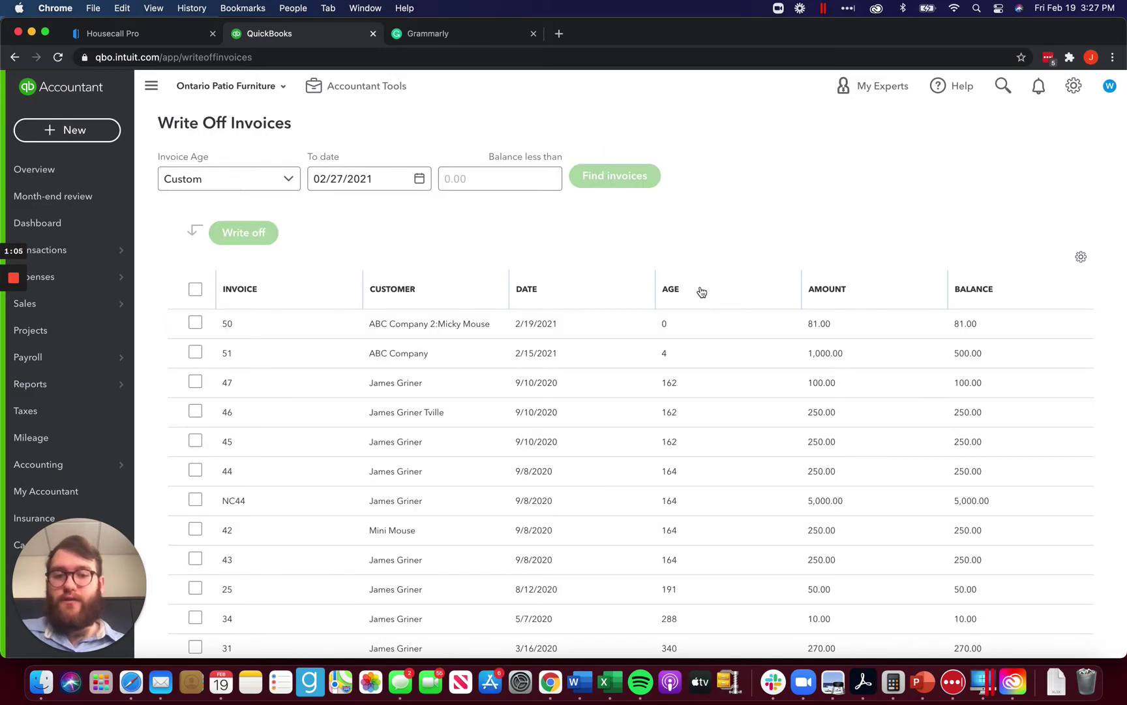
Locate invoice 50 with its 81.00 balance in the results list.
scroll(624, 440, down, 5)
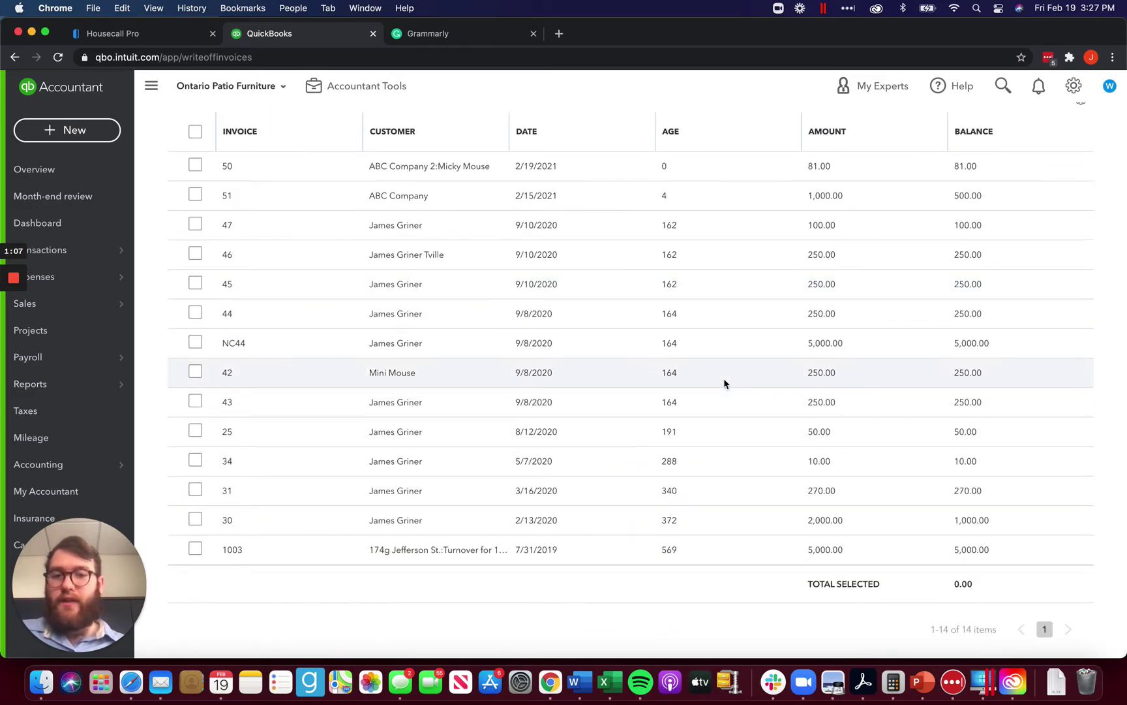
scroll(723, 378, up, 1)
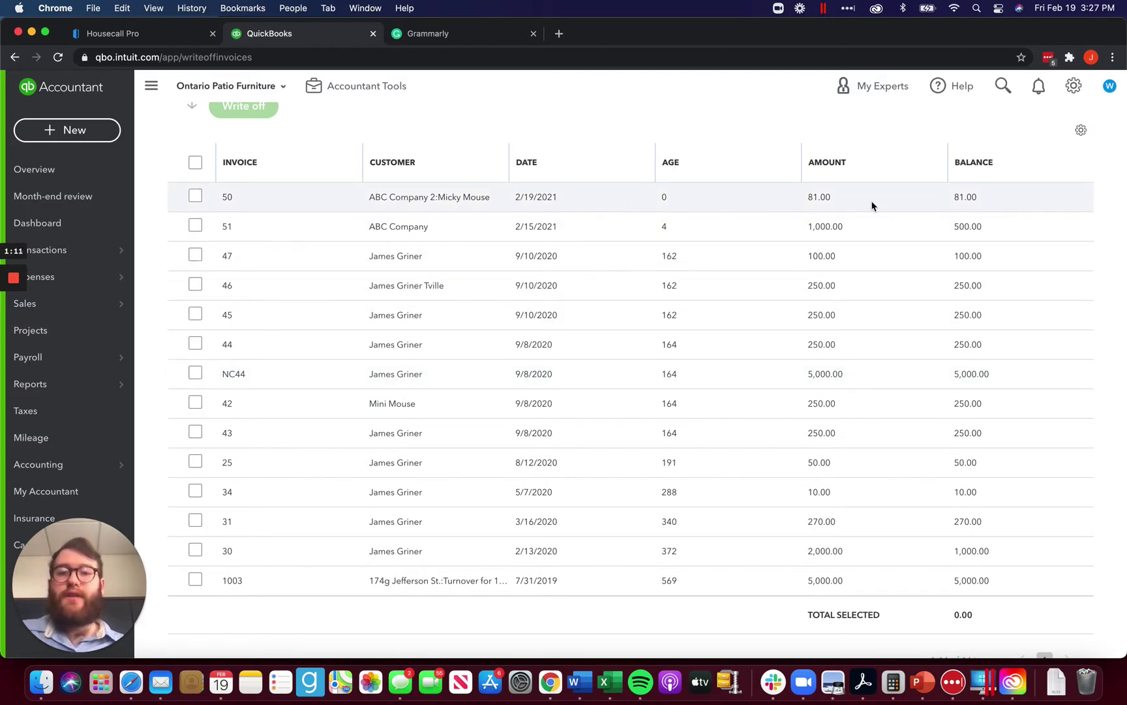
drag(219, 195, 244, 194)
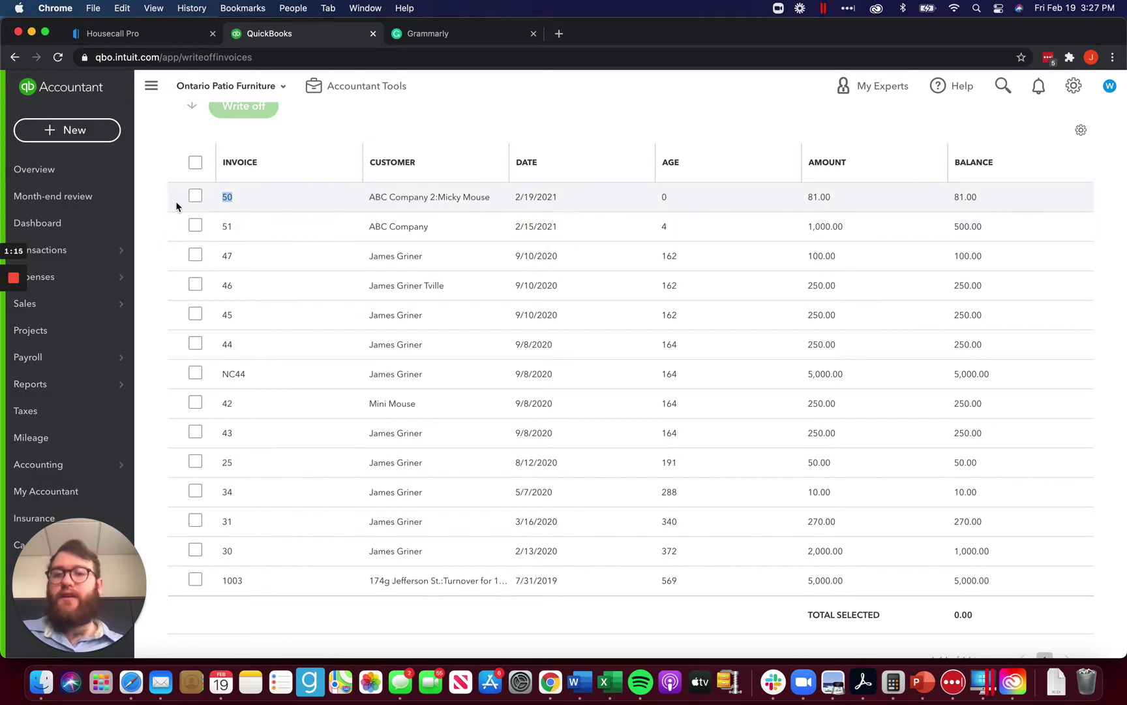
scroll(379, 185, up, 2)
scroll(340, 199, up, 3)
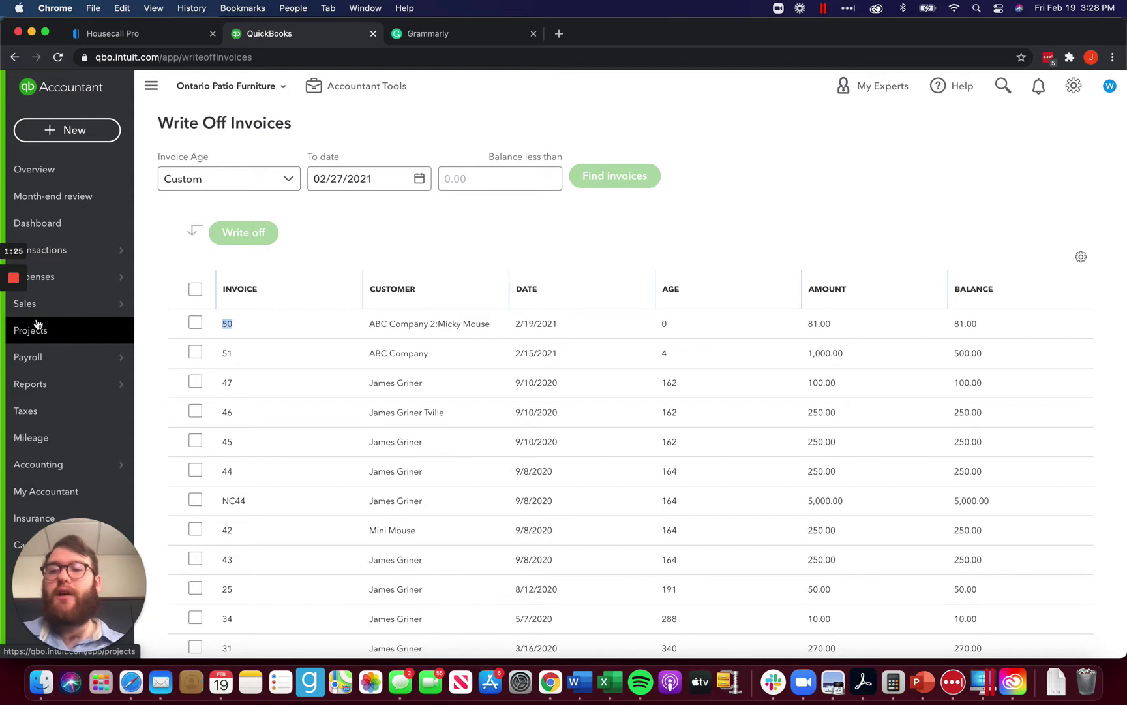
Open Invoice 50's summary from the Sales Invoices list, showing $81.00 due by 3/21/2021.
mouse_move(43, 359)
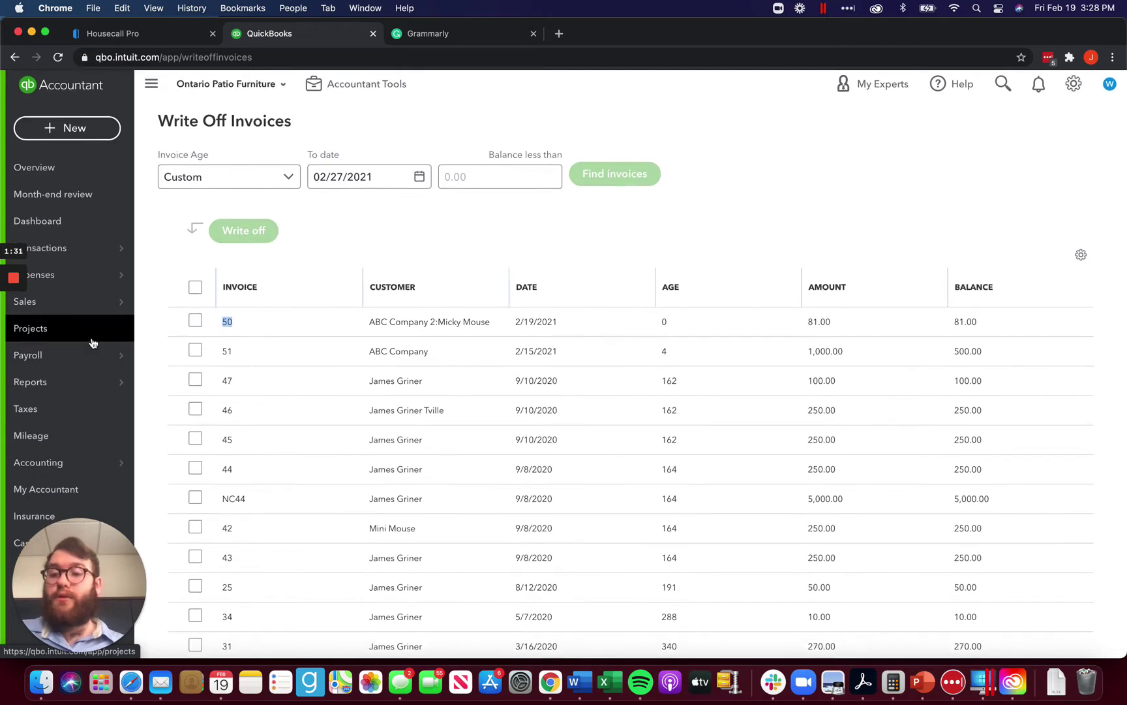
mouse_move(28, 469)
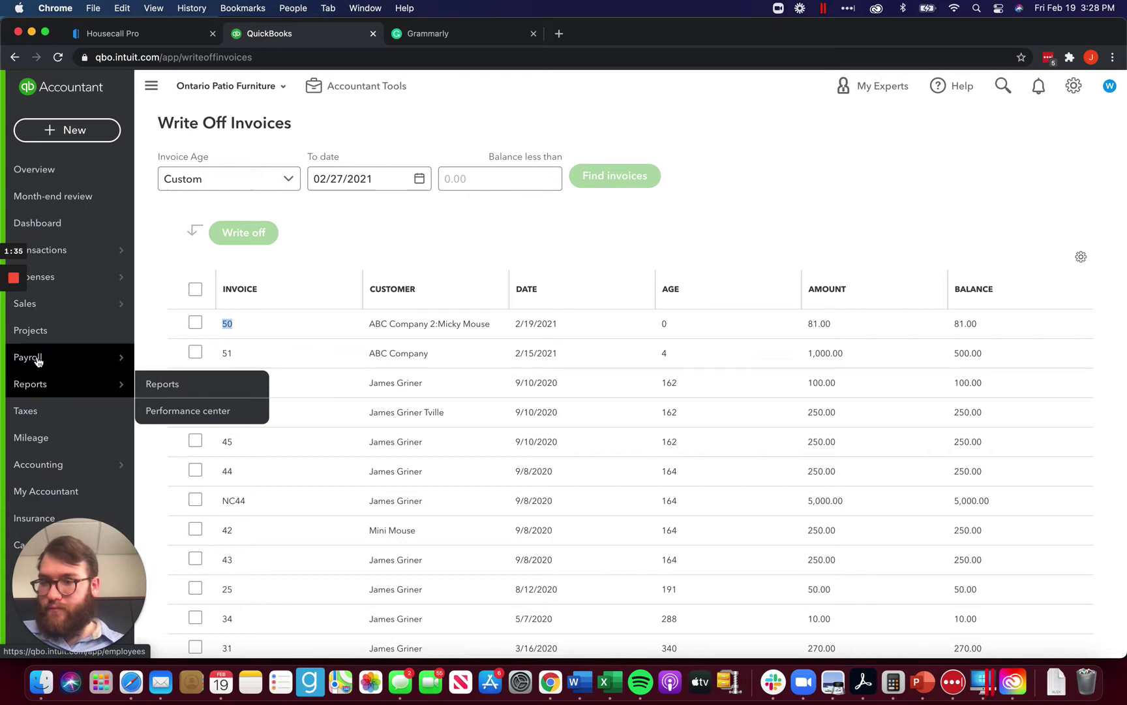
mouse_move(49, 304)
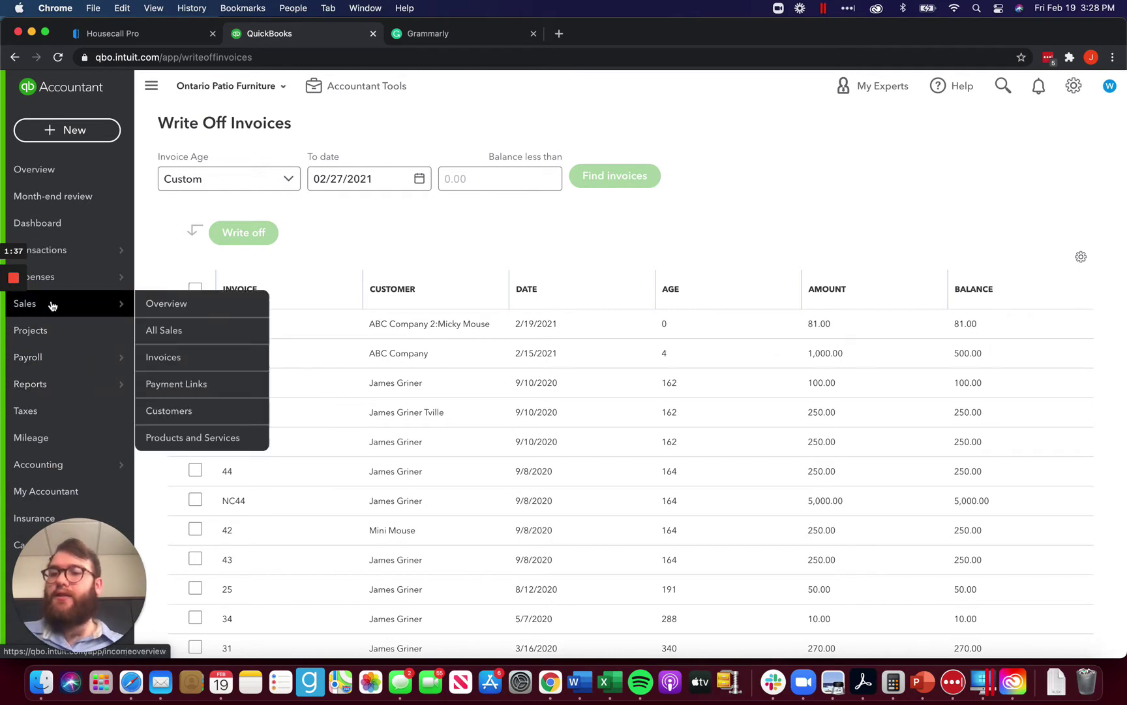
click(188, 361)
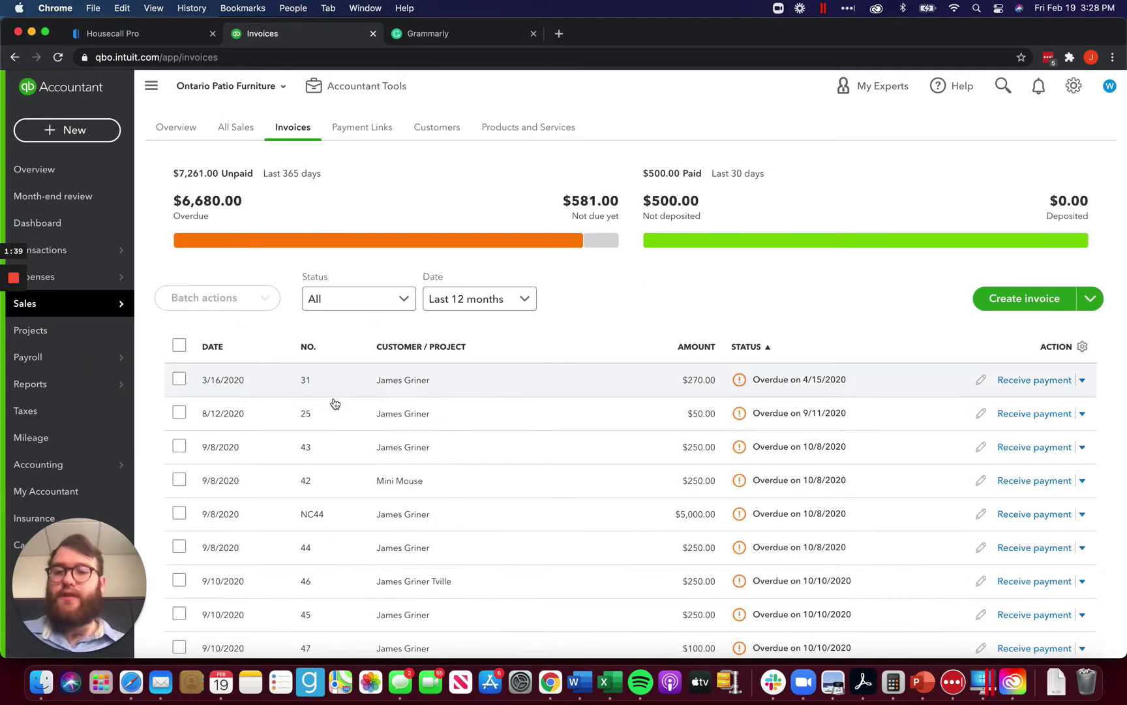
scroll(371, 426, down, 5)
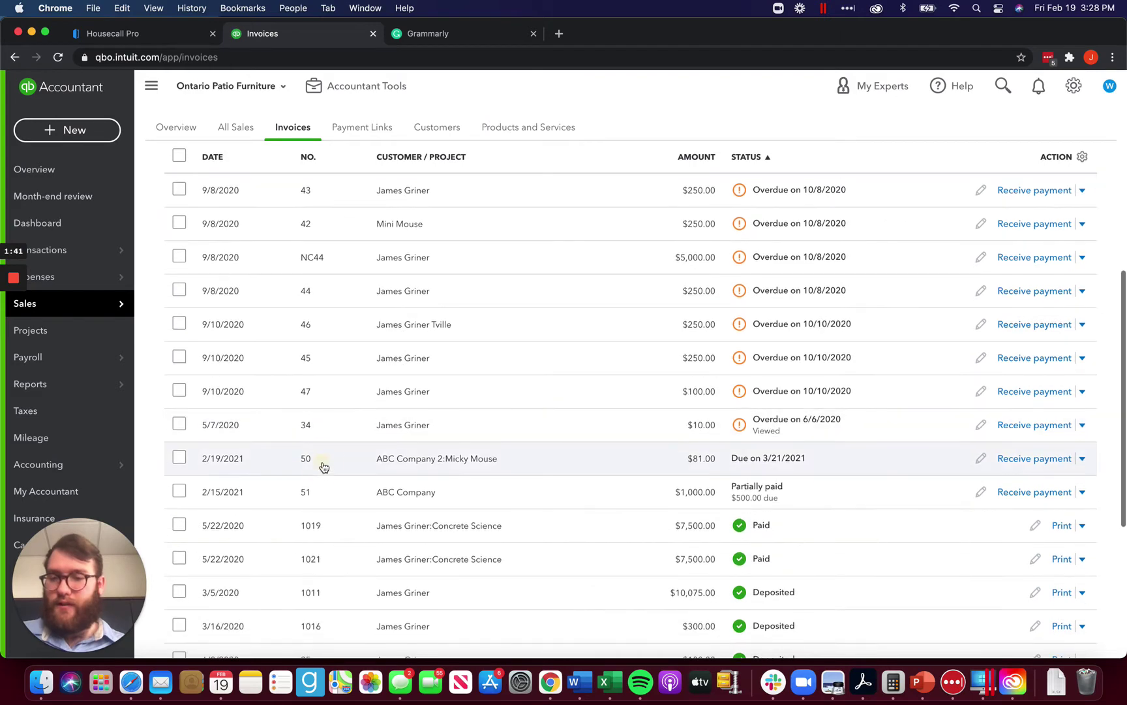
click(323, 461)
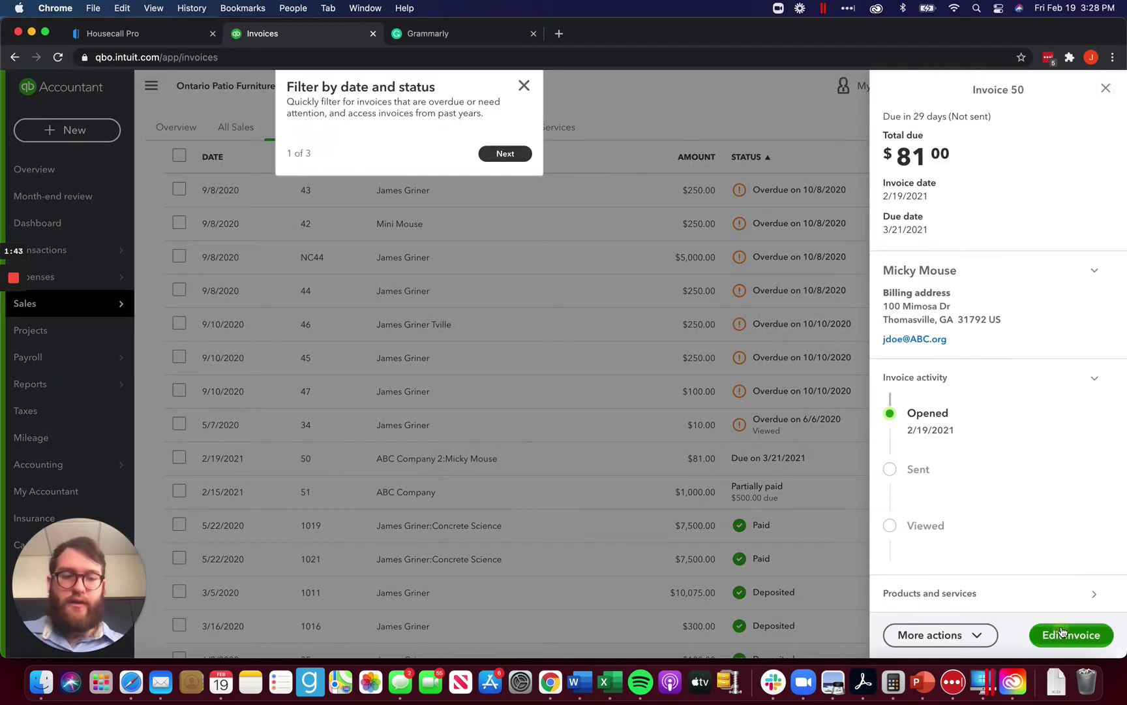
Open Invoice #50 for editing, check its discount options, and close it unchanged.
click(1062, 631)
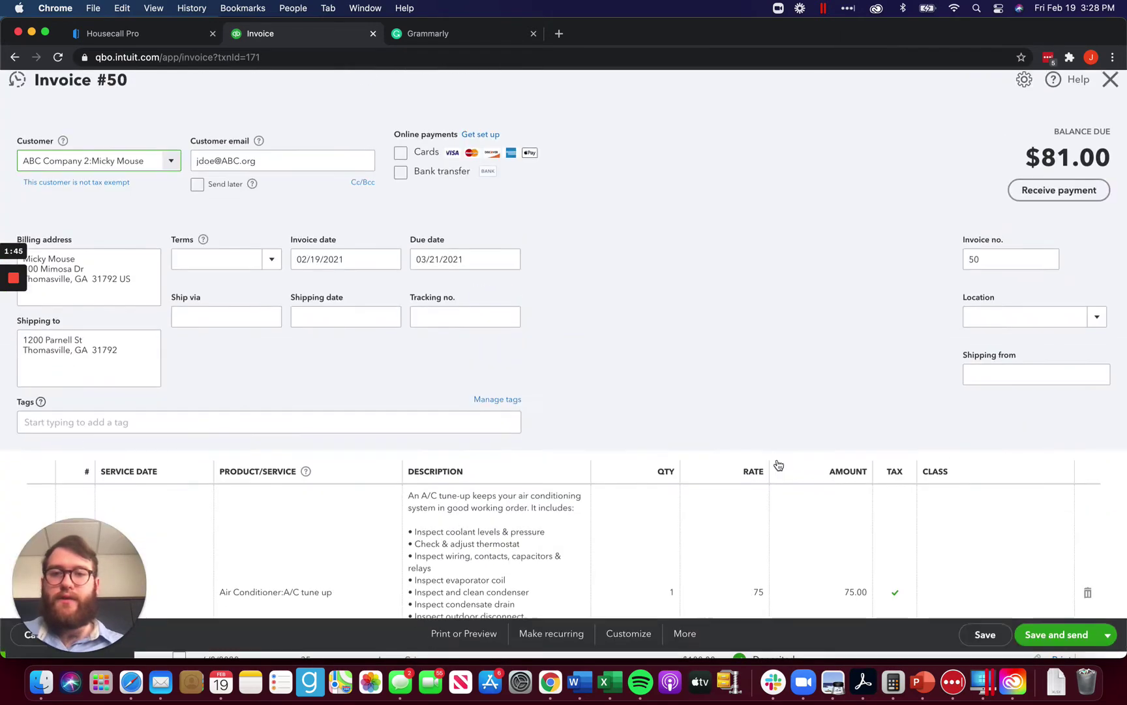
scroll(777, 464, down, 3)
scroll(777, 465, down, 7)
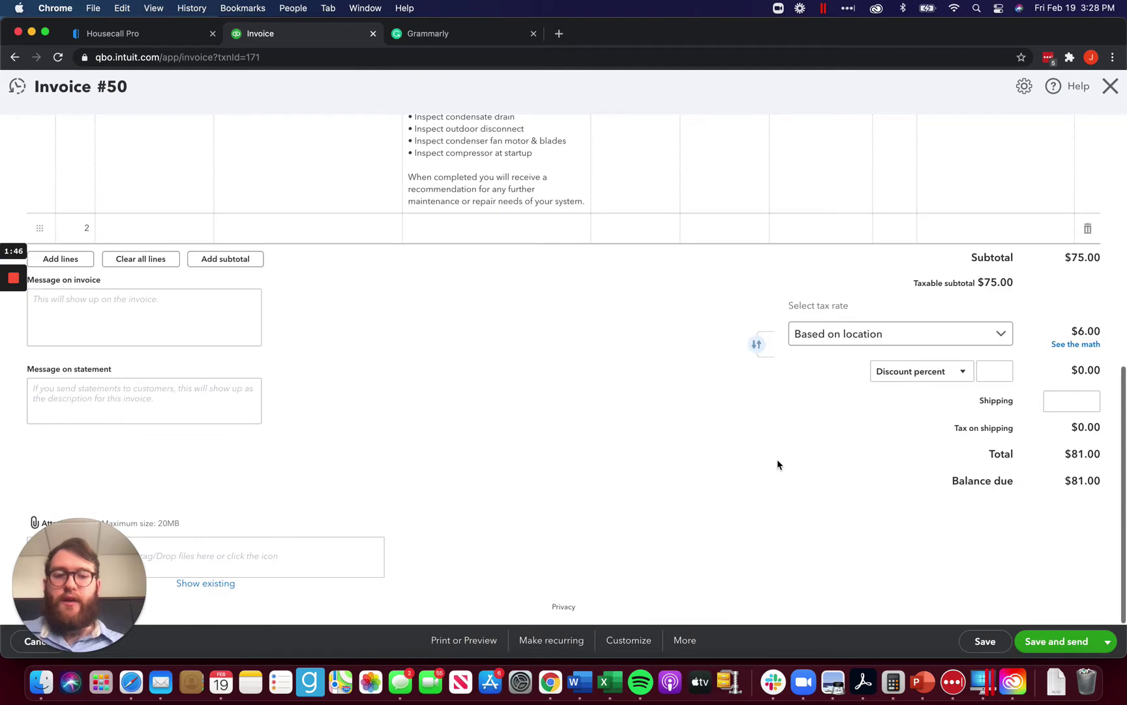
click(960, 373)
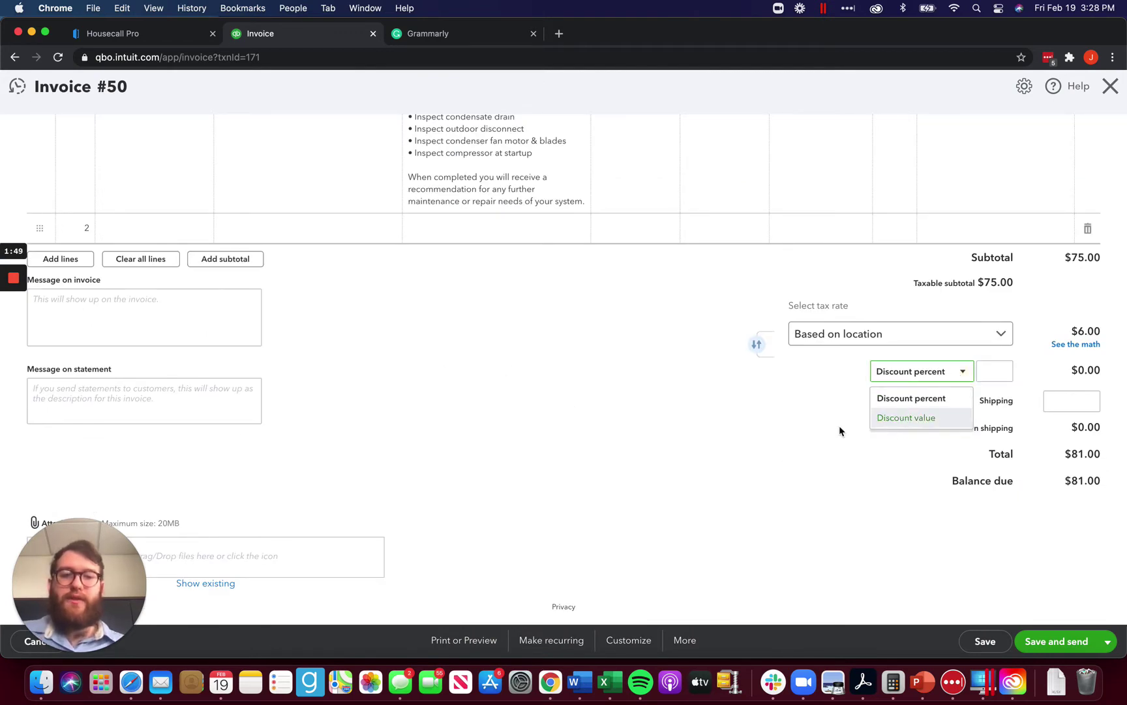
click(793, 451)
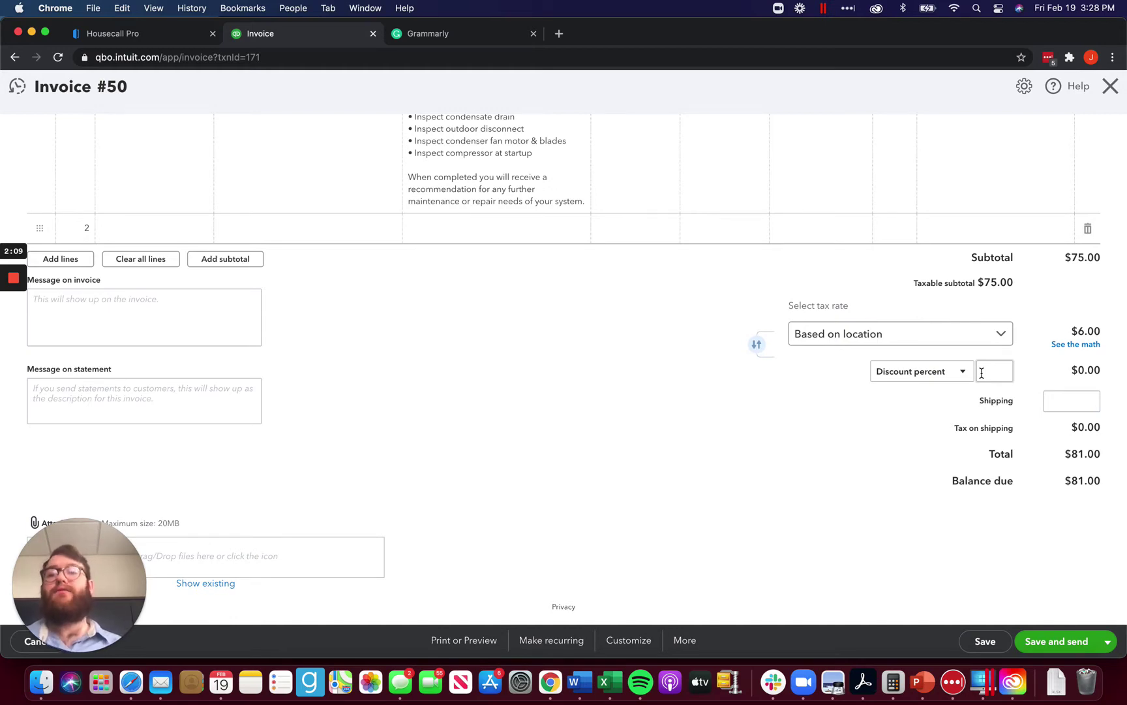
click(1110, 87)
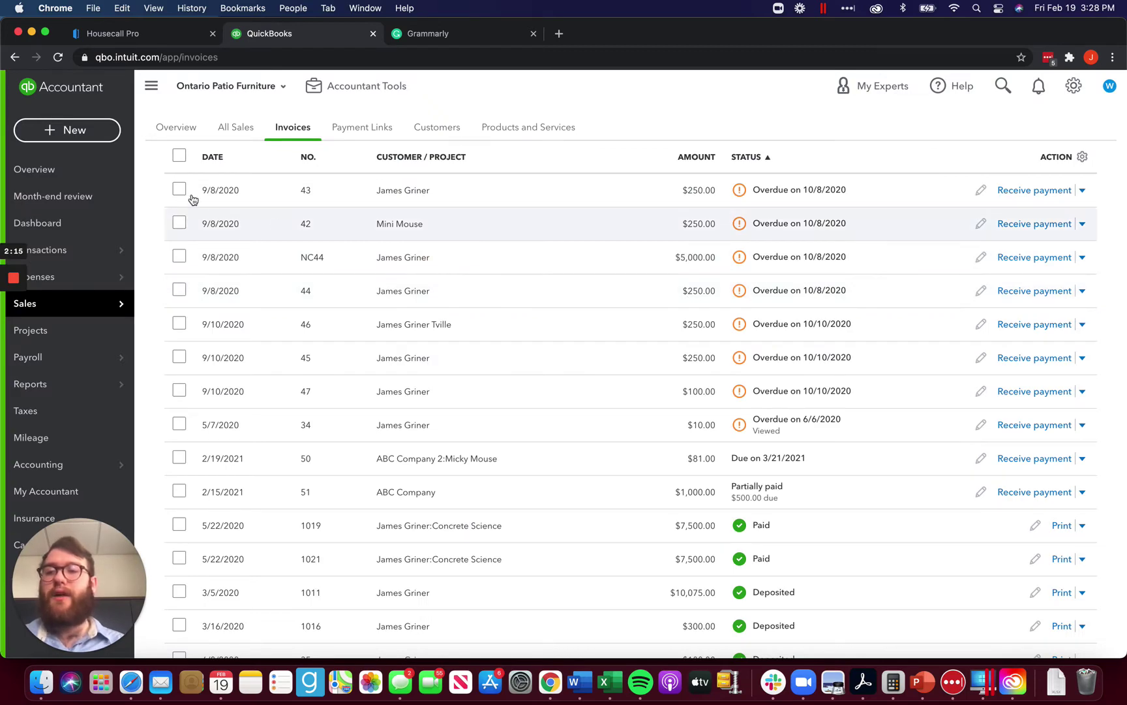
Enter Journal Entry 10 crediting Accounts Receivable and debiting Bad Debt 81, with invoice 50's customer.
click(93, 142)
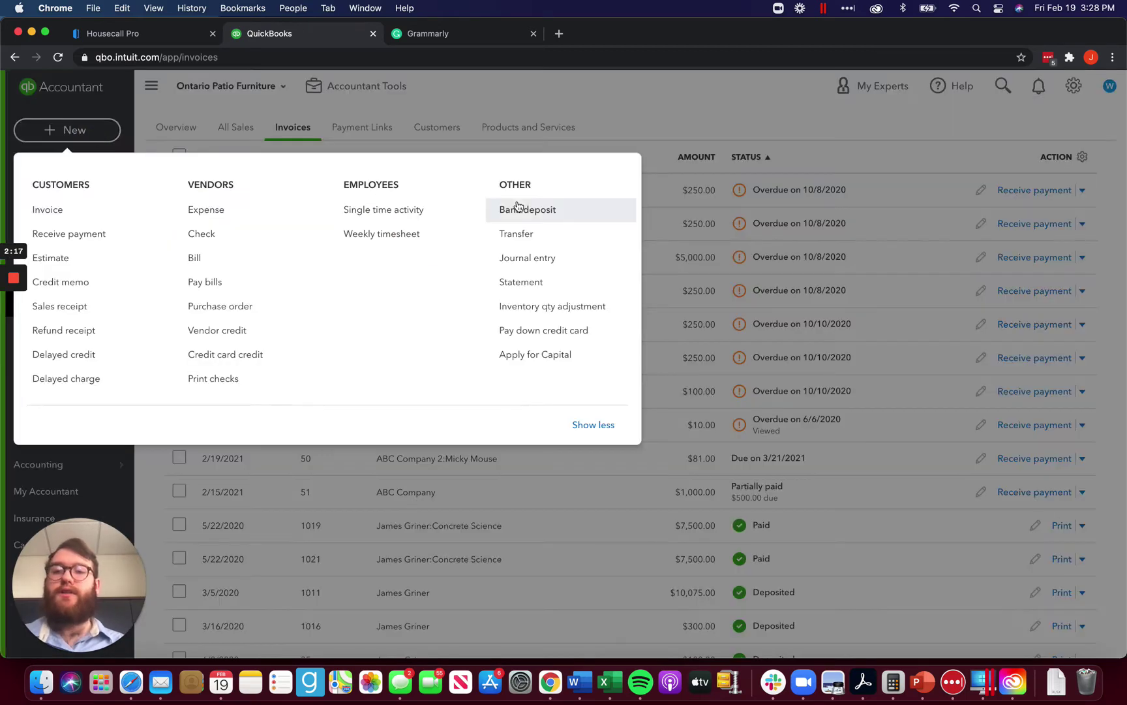
click(530, 261)
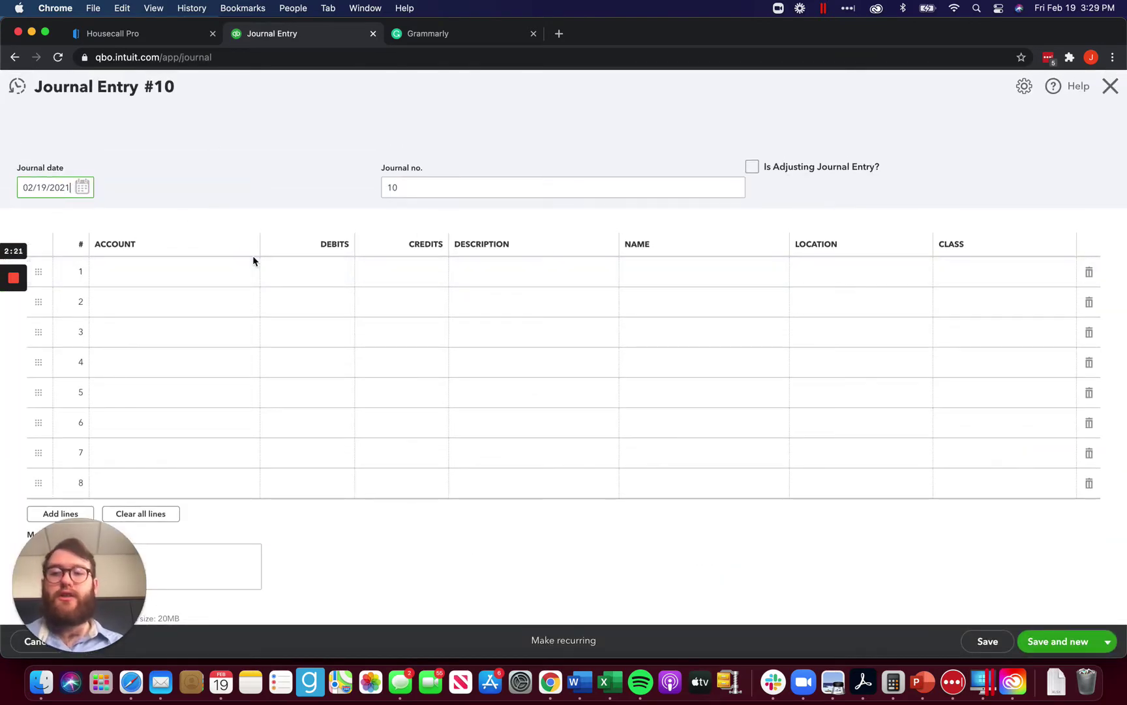
click(13, 332)
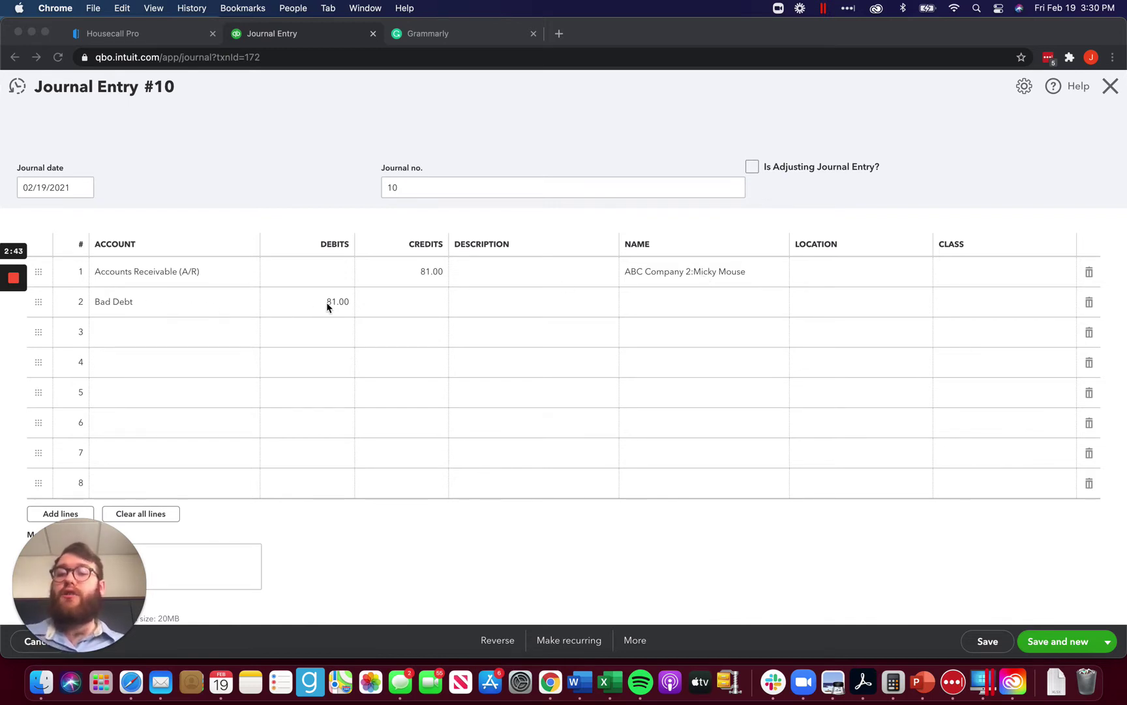
click(672, 311)
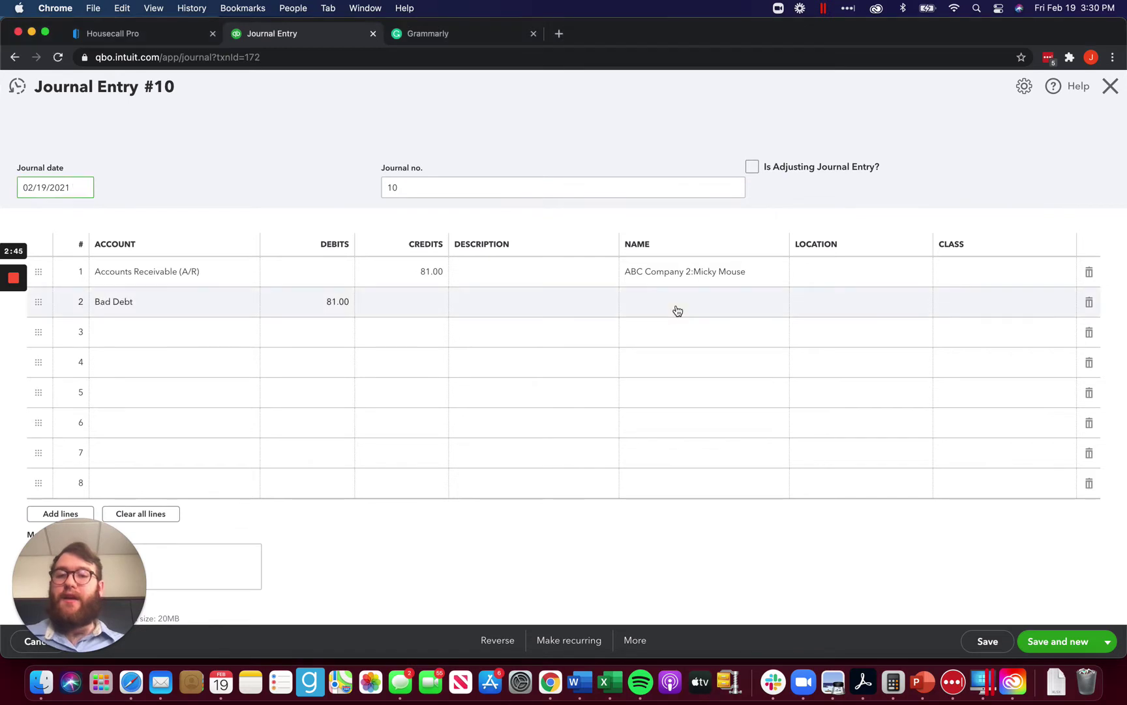
click(678, 311)
text(Micky Mouse)
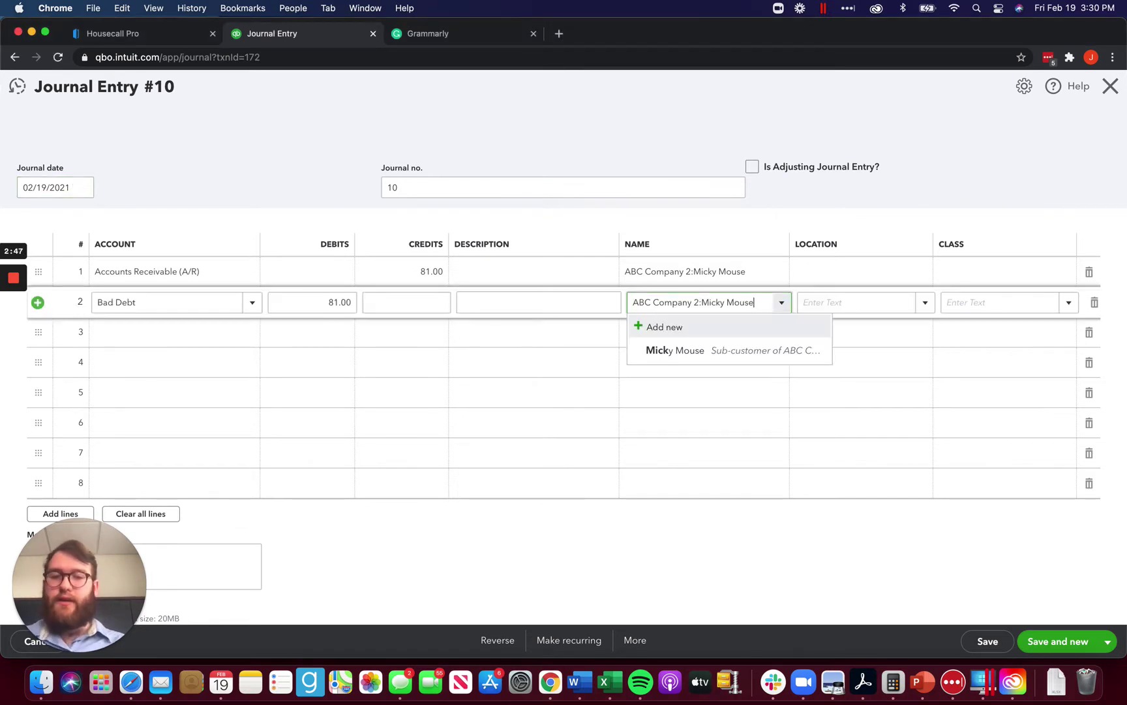
click(701, 351)
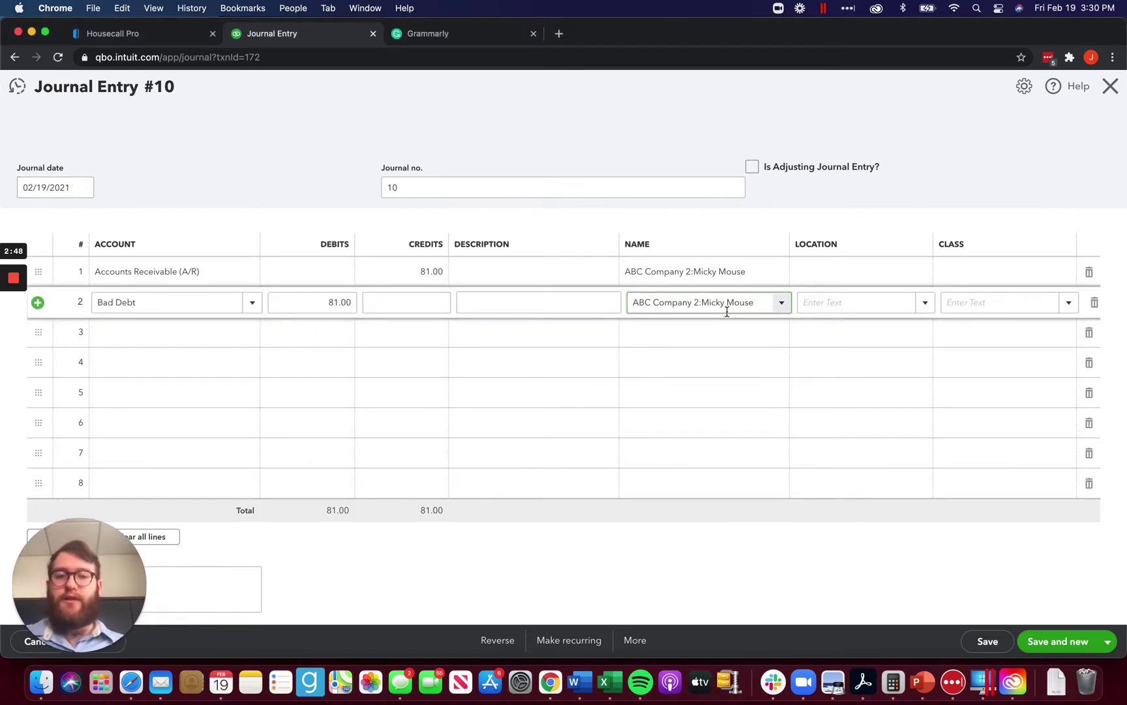
click(653, 395)
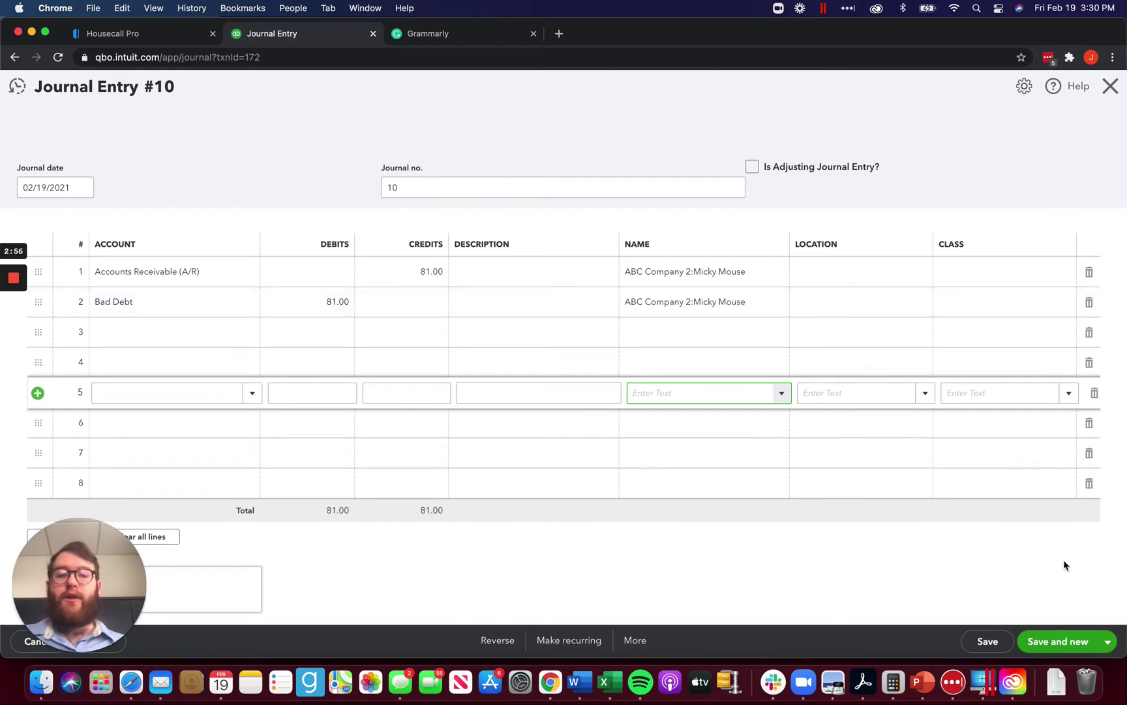
Save Journal Entry 10, accepting the missing class warning, and close the blank new entry.
click(1062, 644)
click(696, 401)
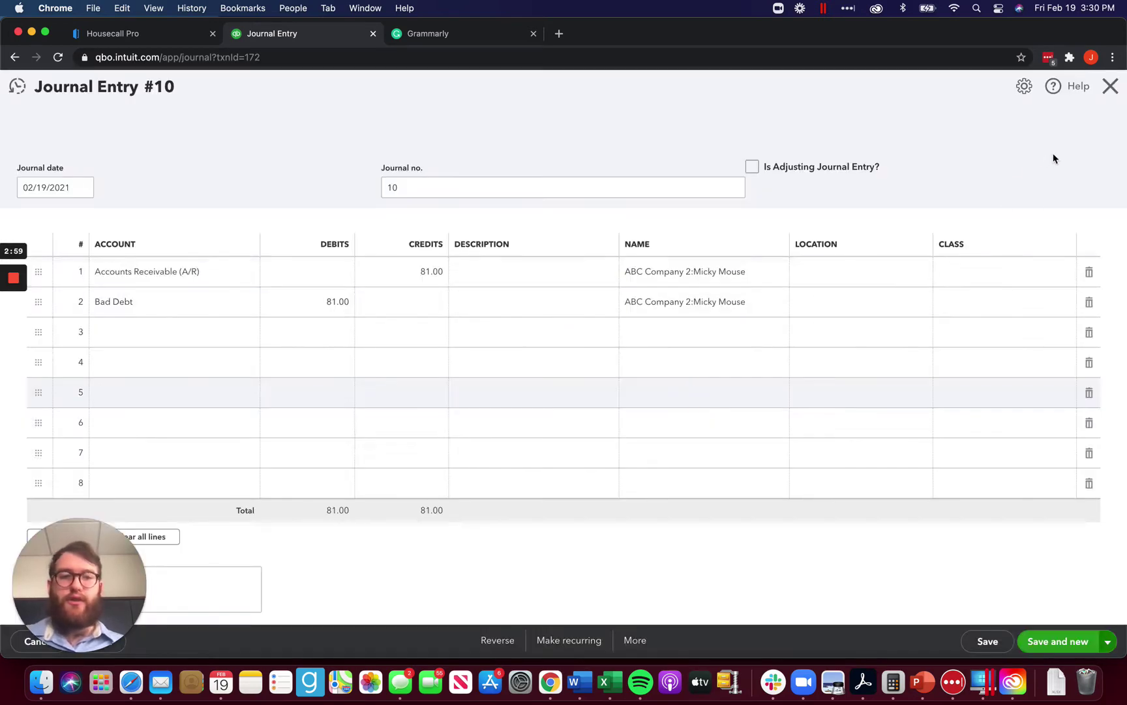
click(1110, 91)
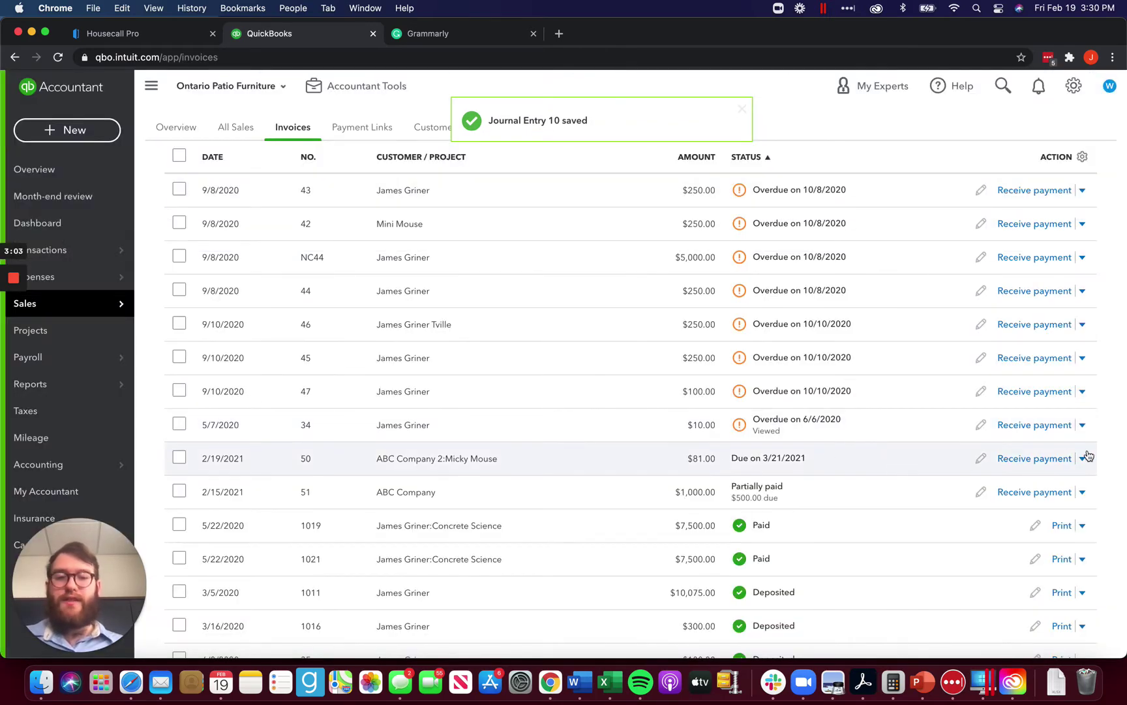
click(1045, 461)
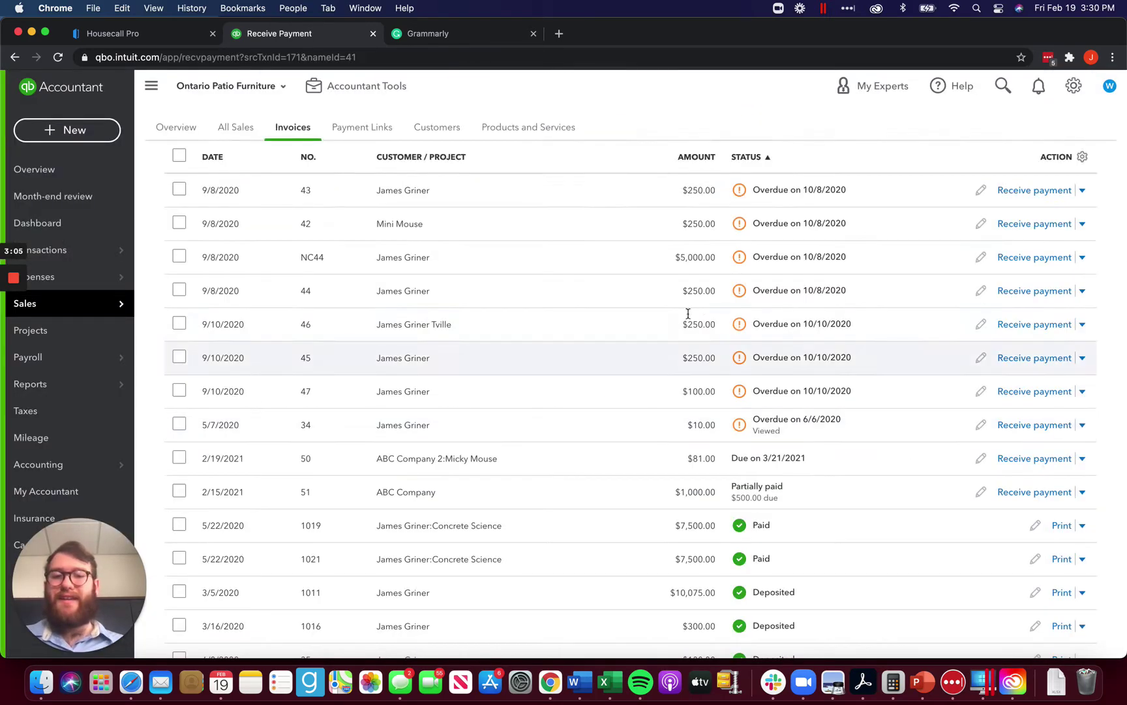
Review the payment form to confirm Invoice #50 and Journal Entry #10 are both ticked for 81.00.
scroll(216, 430, down, 5)
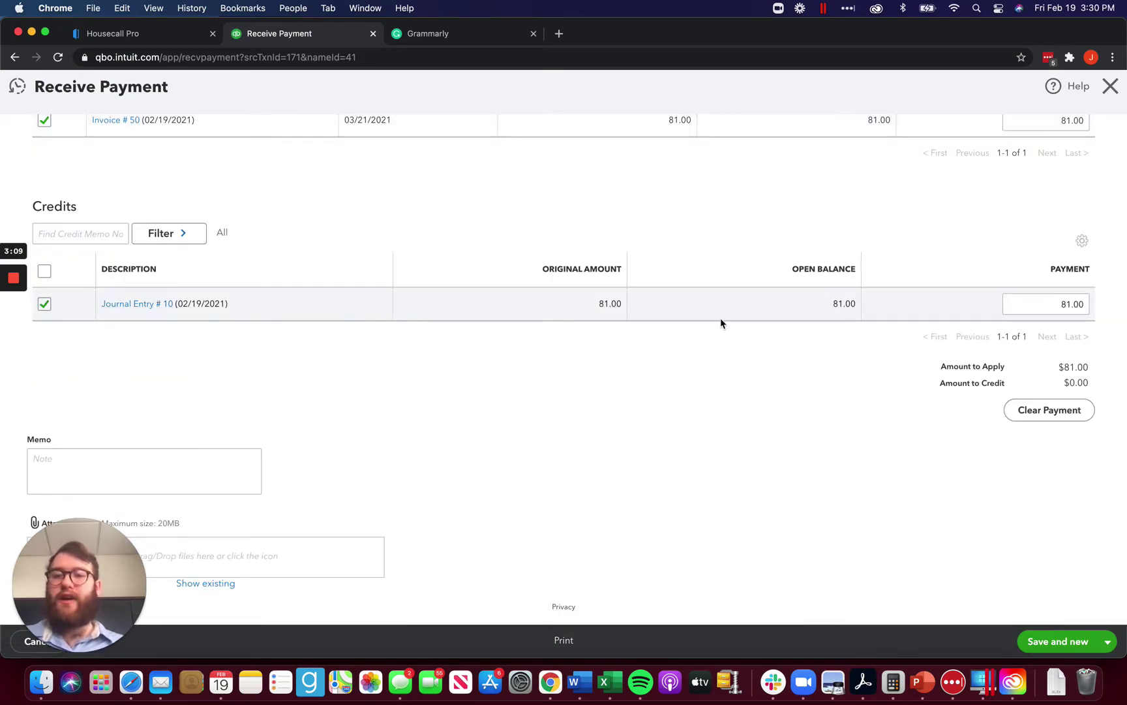
scroll(878, 298, up, 5)
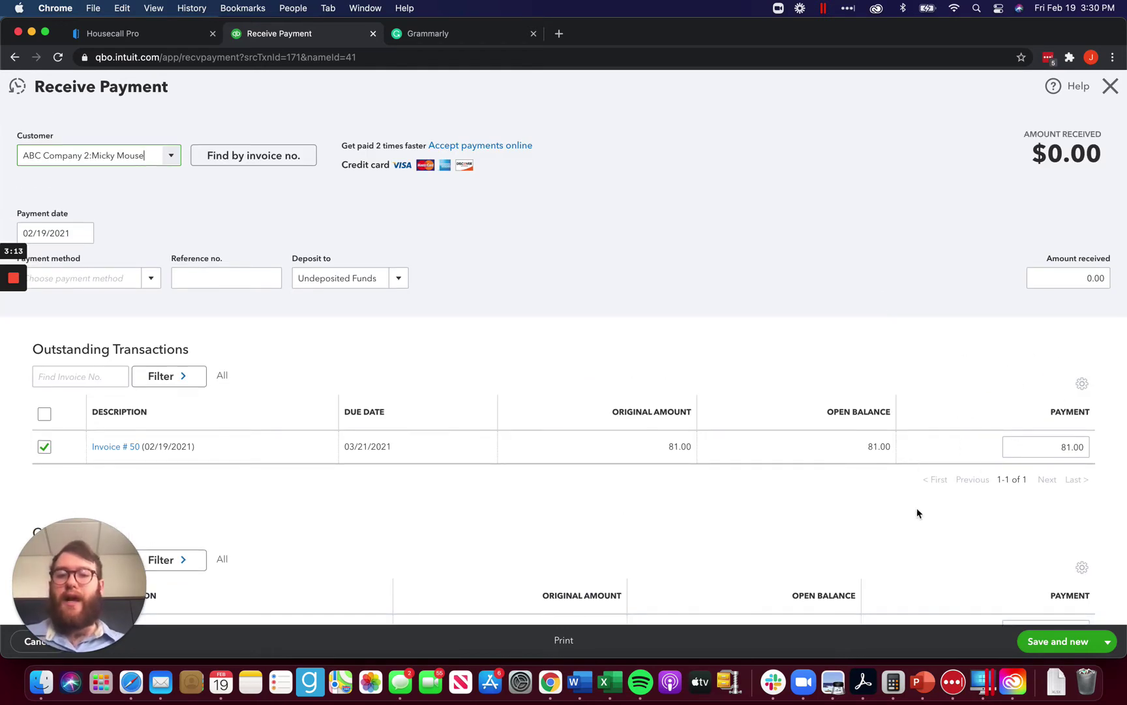
scroll(917, 513, down, 3)
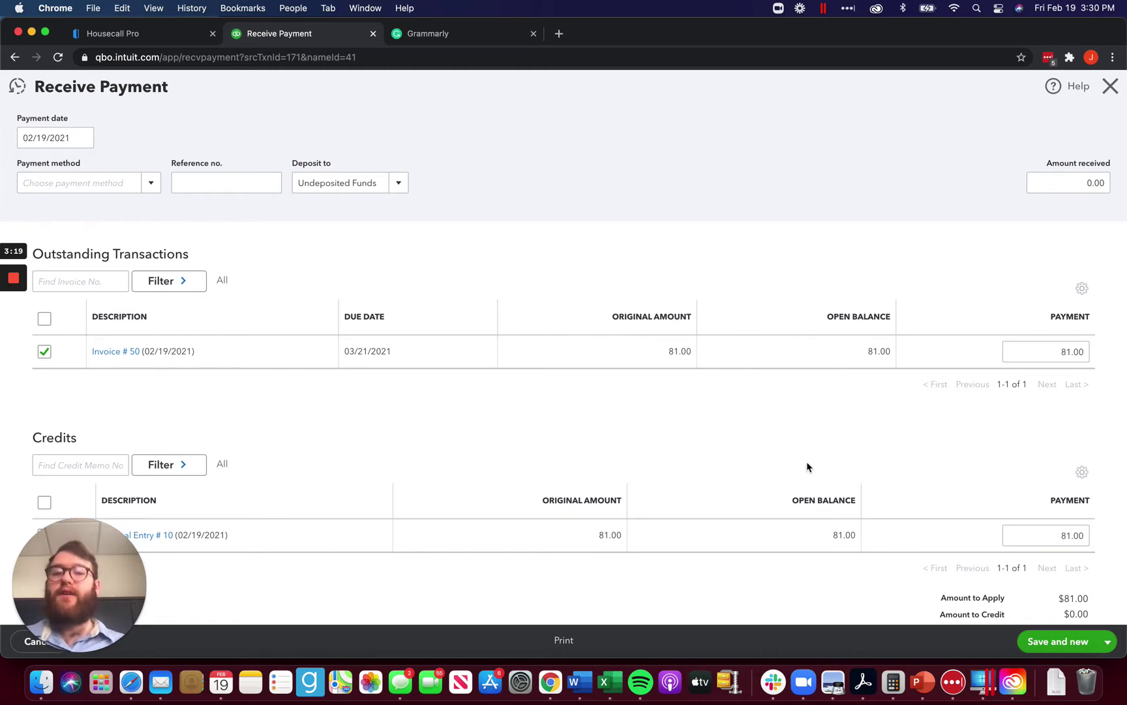
scroll(807, 466, down, 1)
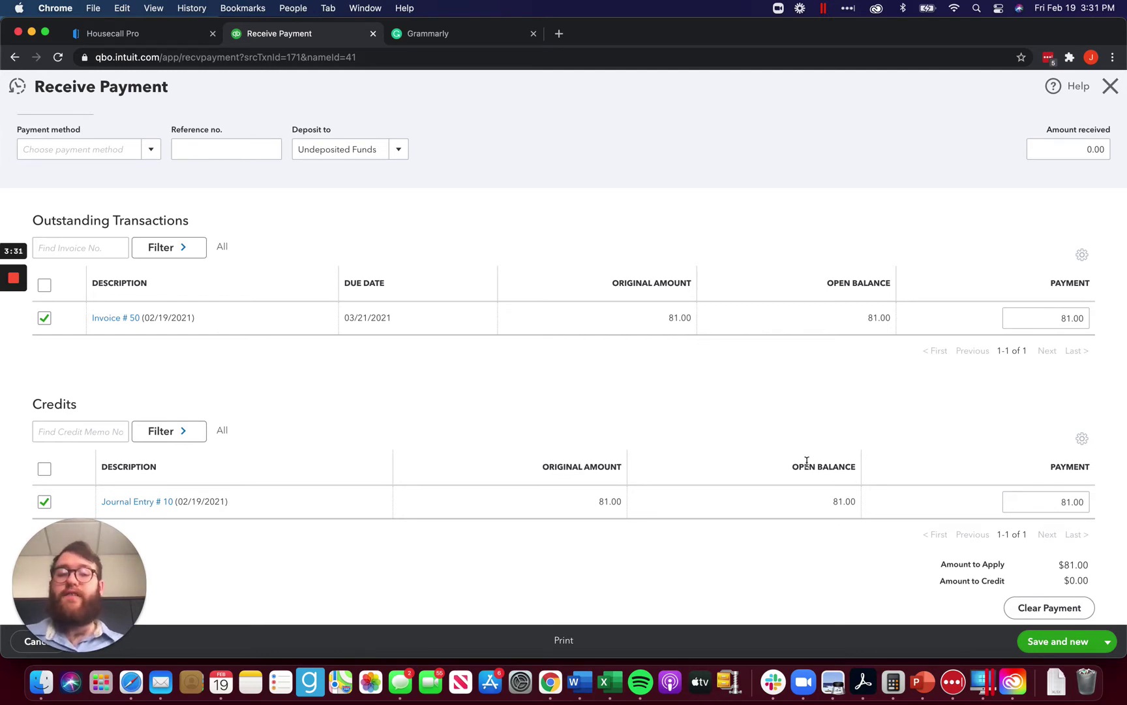
scroll(768, 425, down, 1)
scroll(767, 424, up, 2)
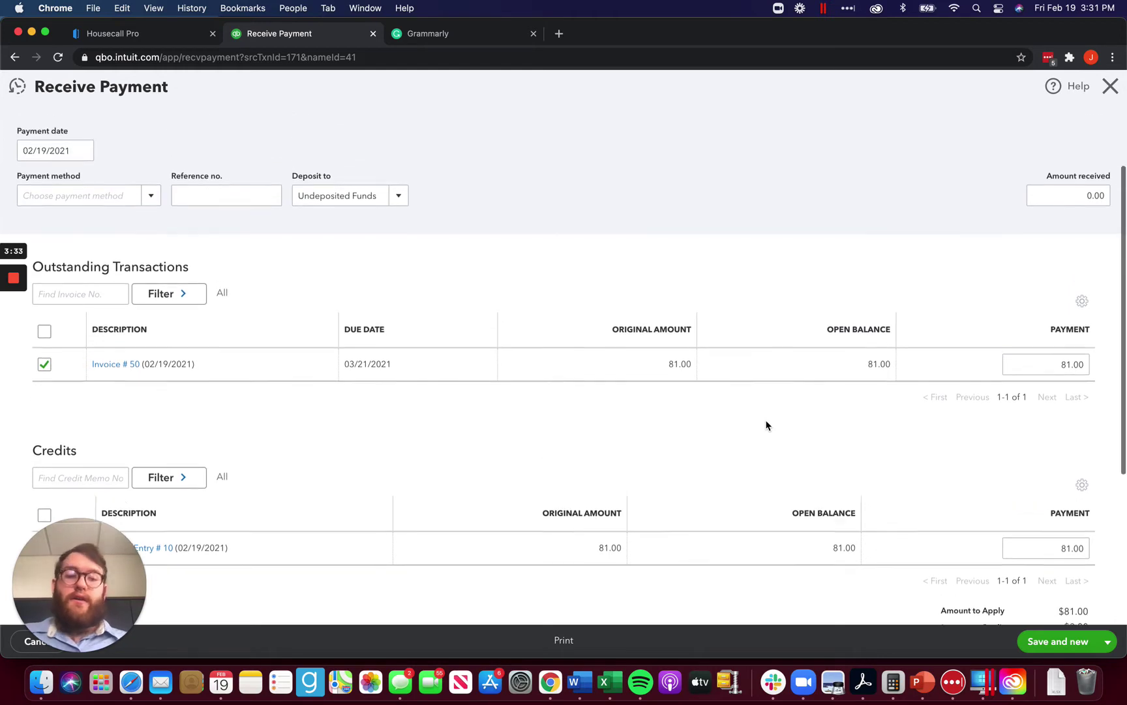
scroll(767, 424, up, 2)
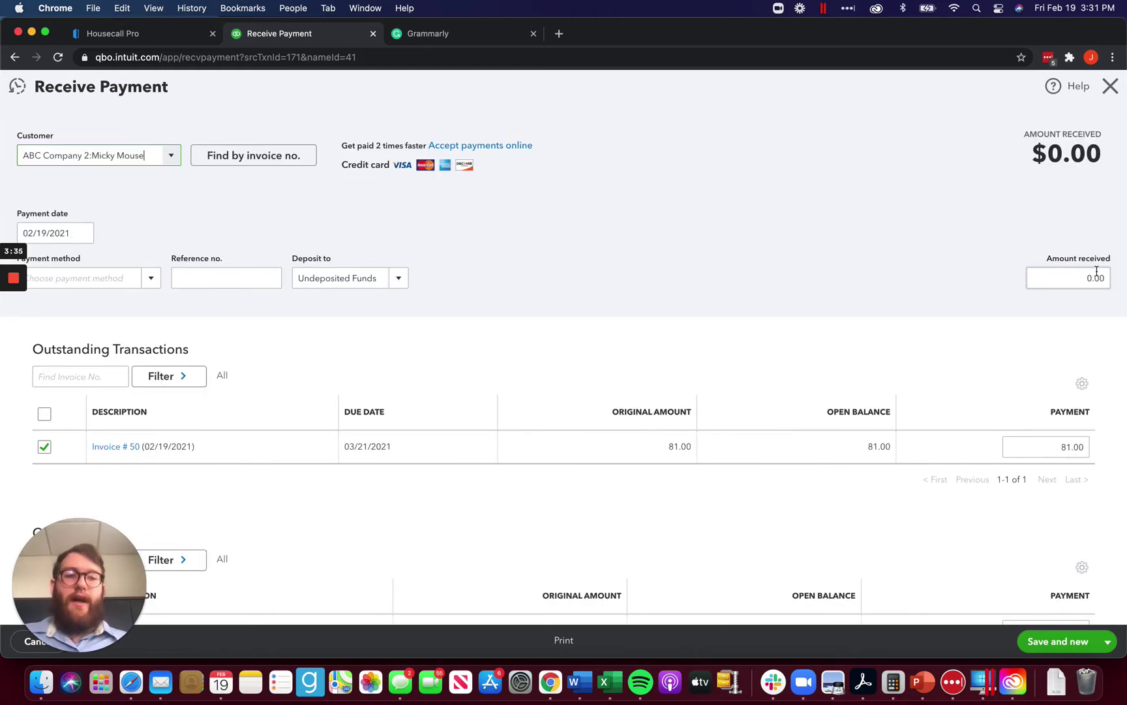
Open invoice #50 and add Bad Debt as a new product/service on its second line.
click(112, 448)
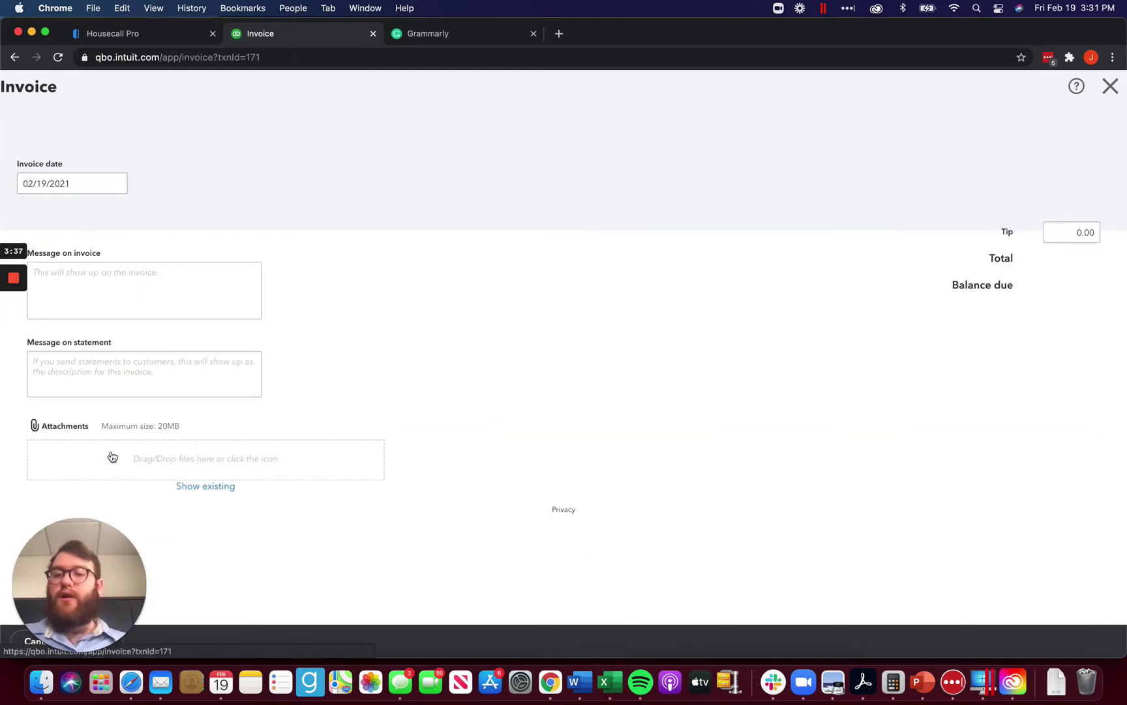
scroll(565, 312, down, 6)
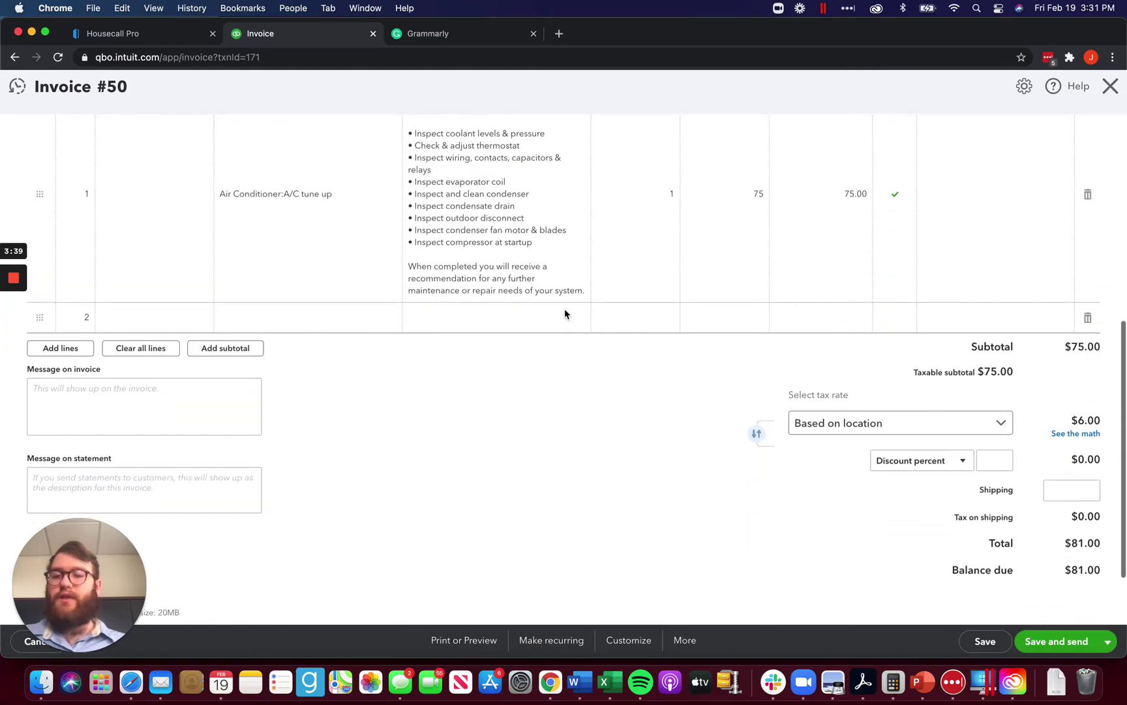
click(339, 318)
click(388, 319)
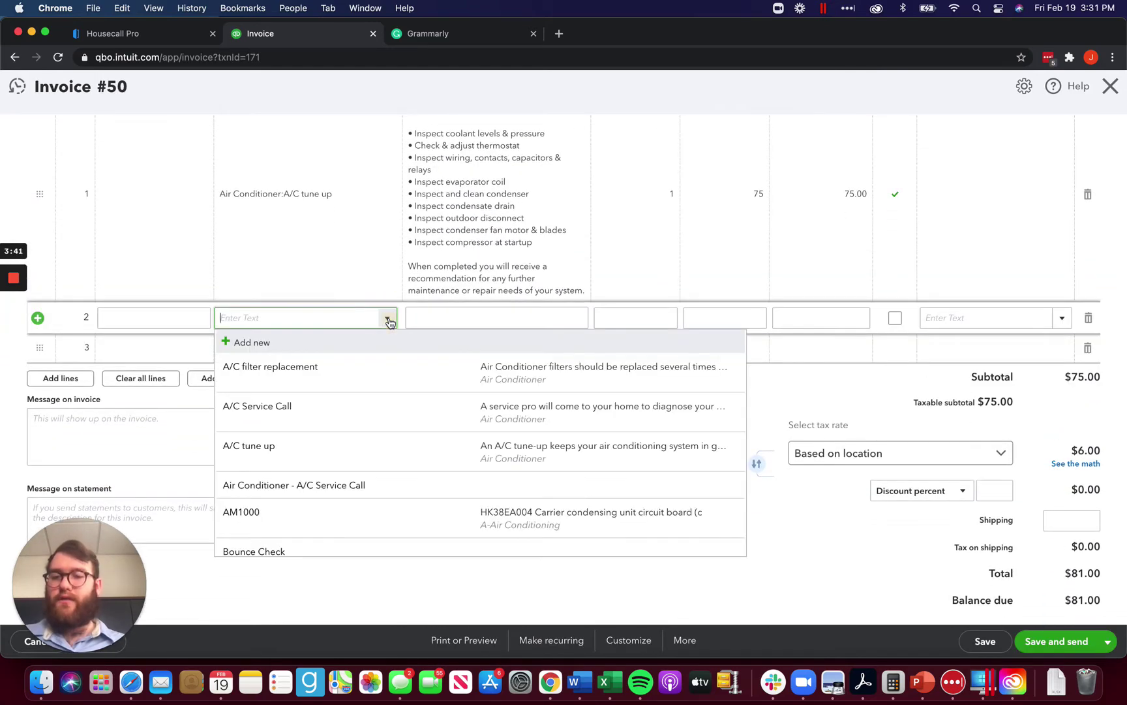
text(Bad )
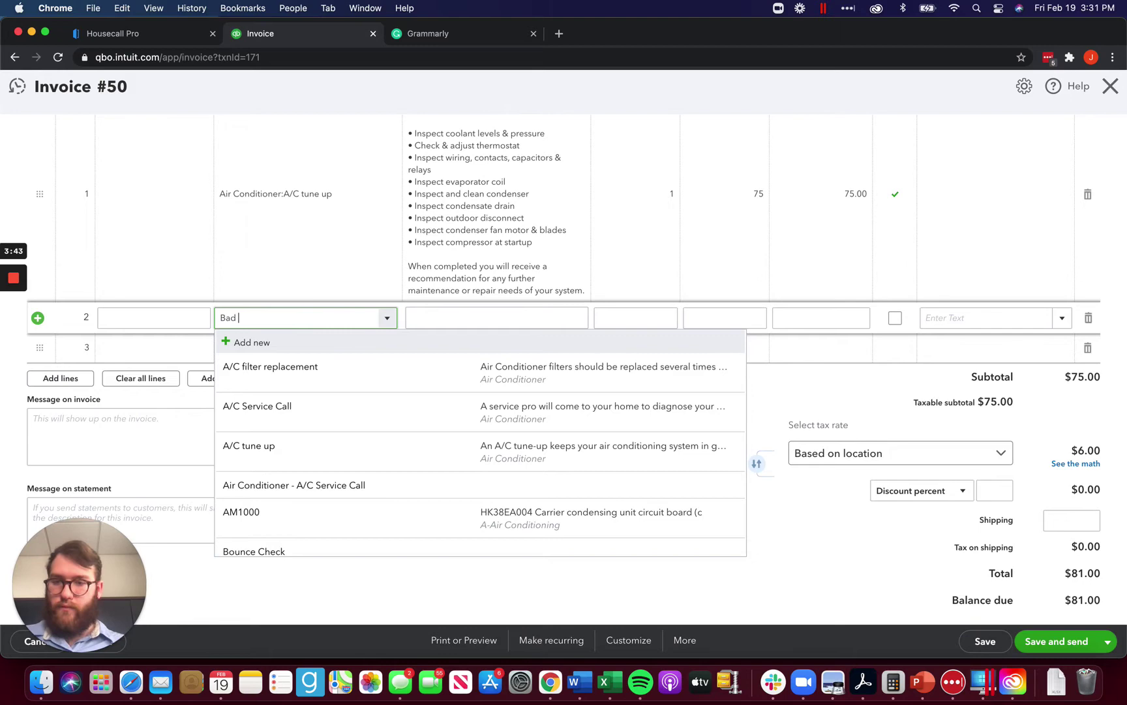
text(Debt)
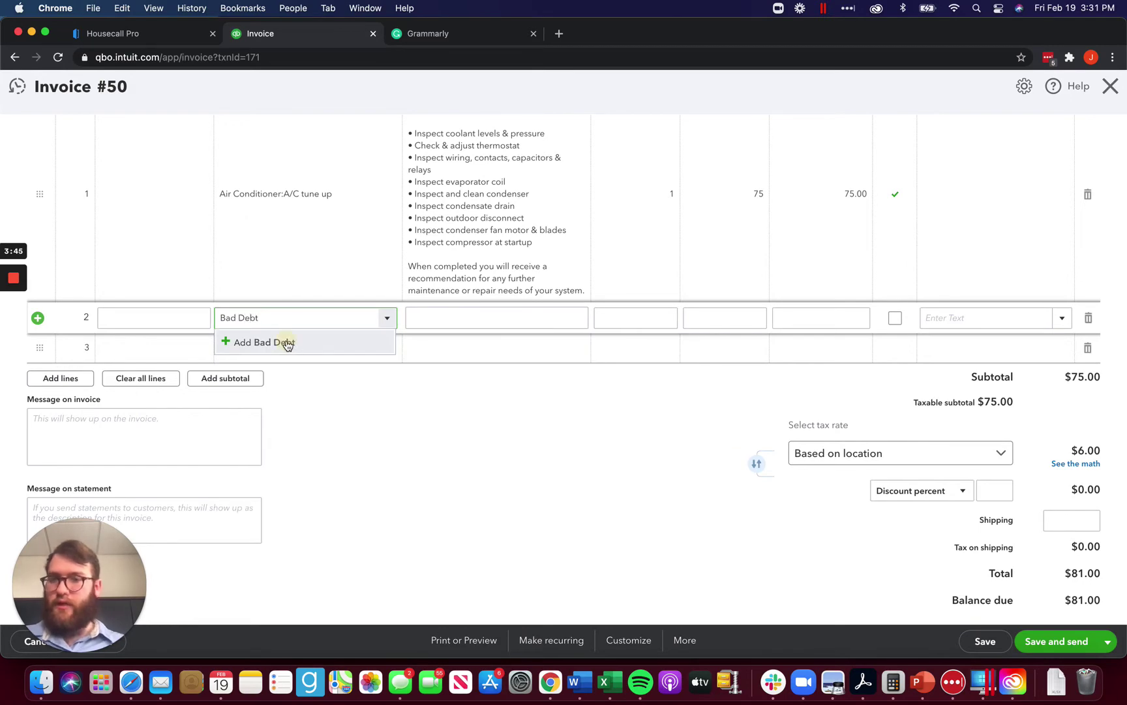
click(287, 343)
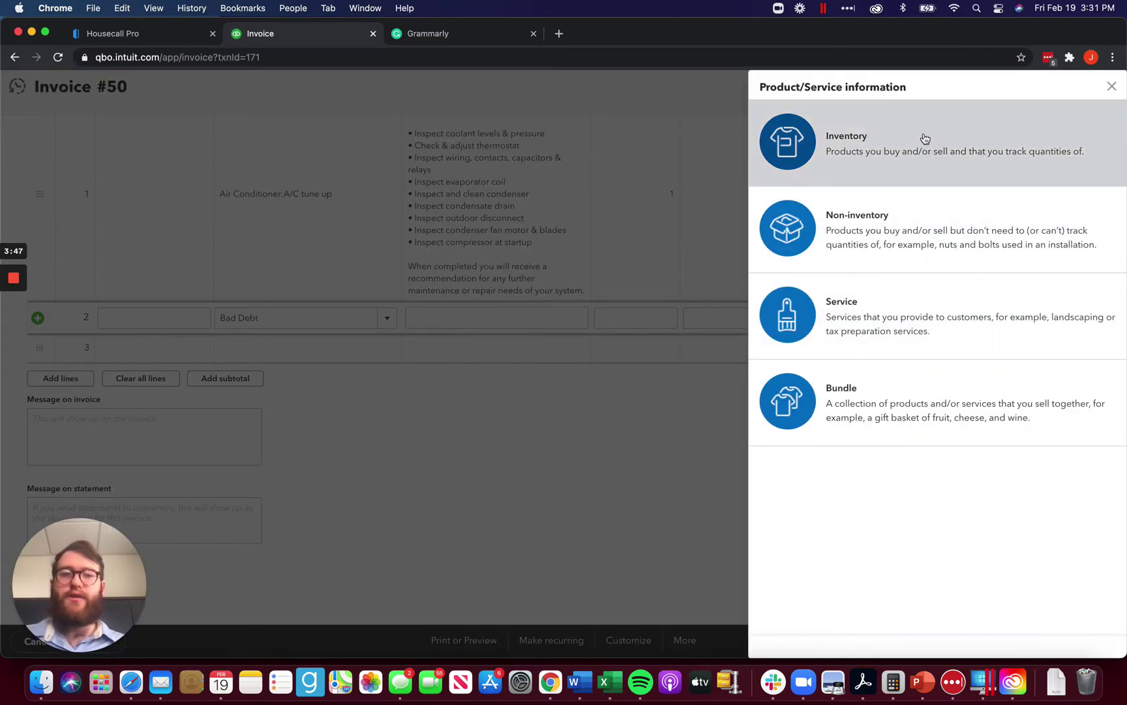
Make Bad Debt a service item with Bad Debt as its income account.
click(903, 324)
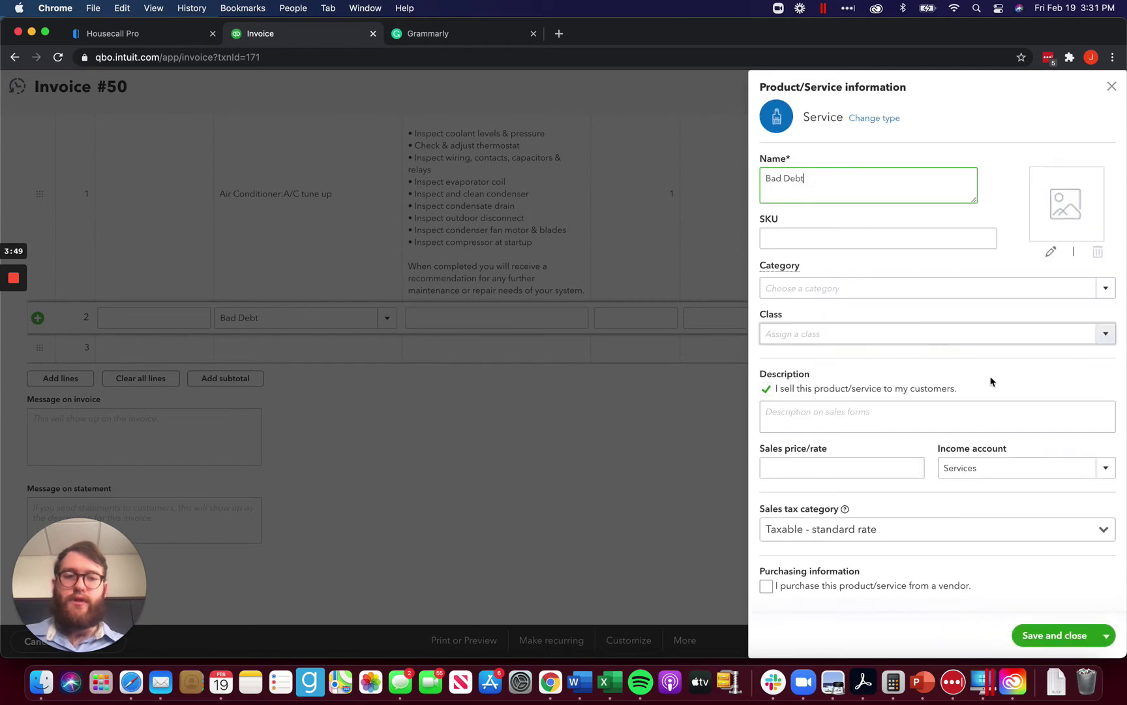
scroll(901, 358, down, 1)
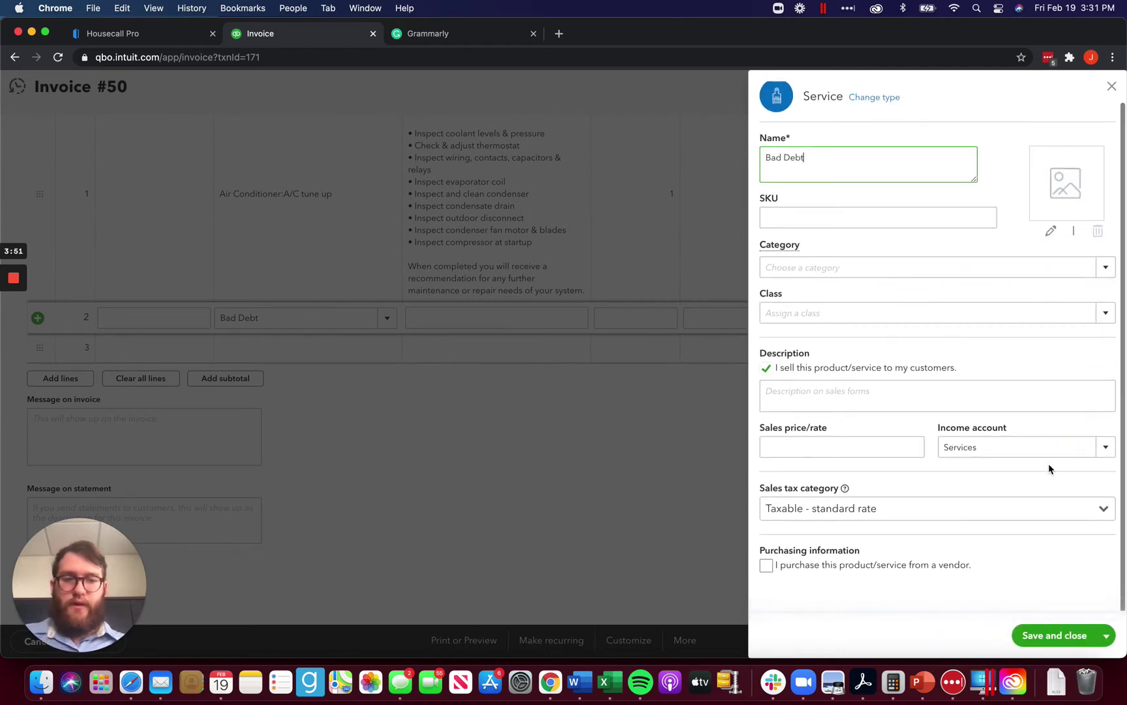
click(1100, 447)
text(B)
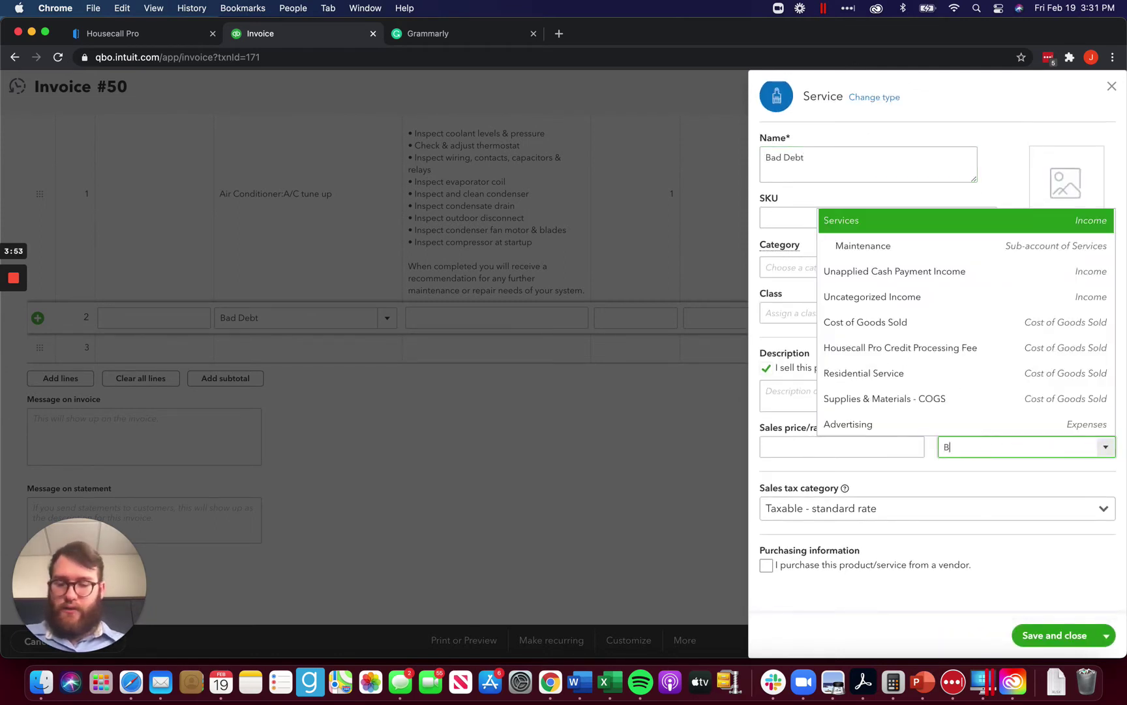
text(ad Debt)
click(1015, 501)
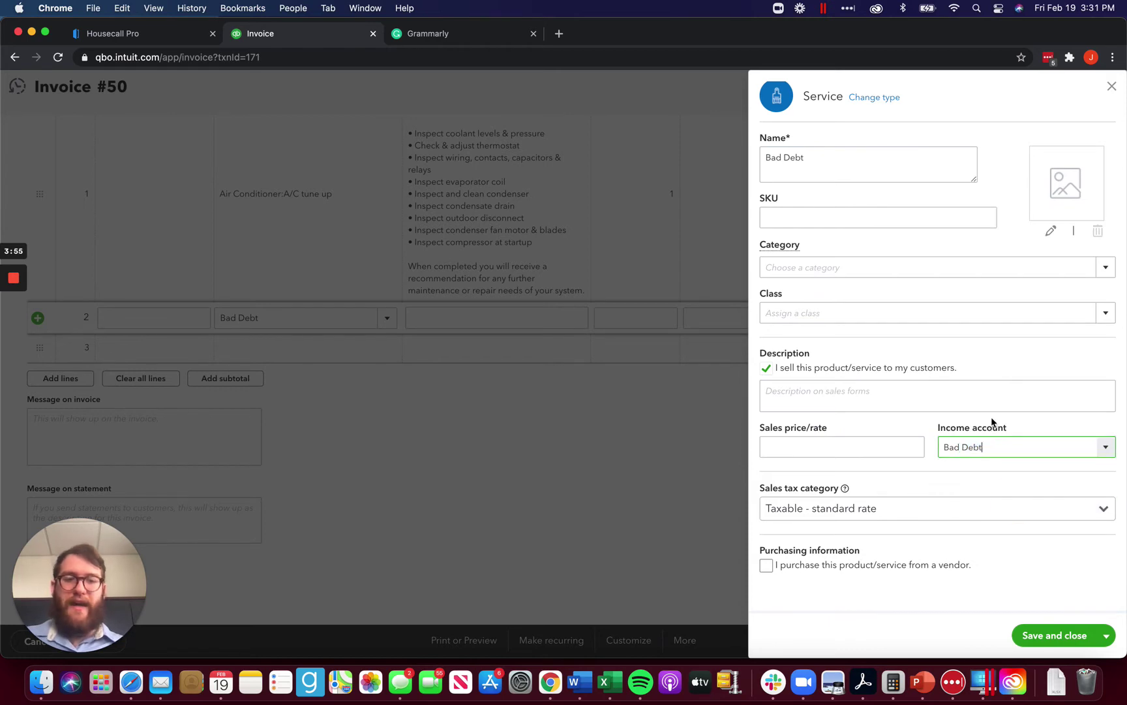
Save the Bad Debt service item and set its line rate on Invoice #50 to -81.
click(1057, 637)
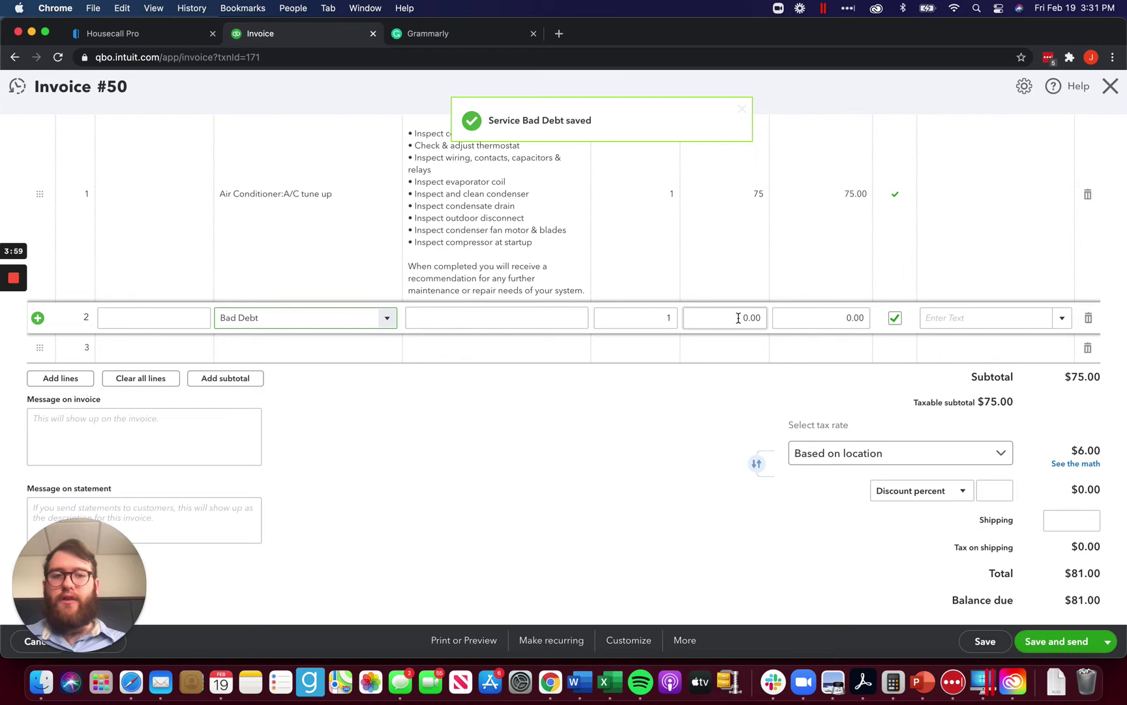
click(710, 317)
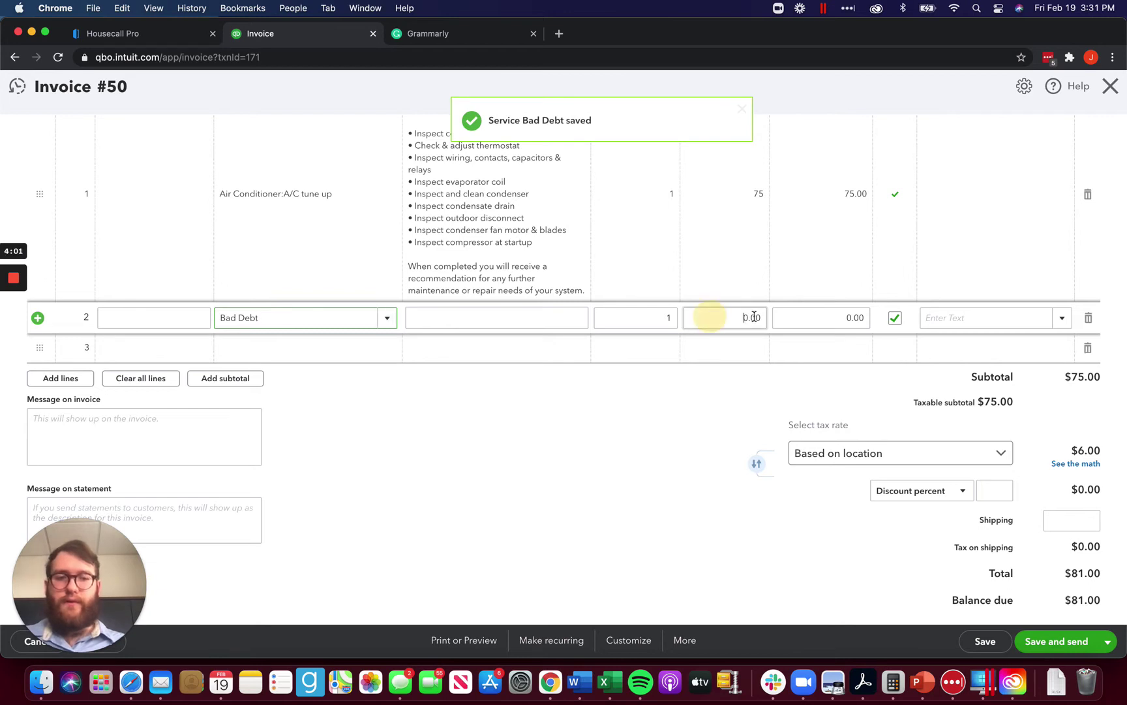
key(super+a)
text(-81)
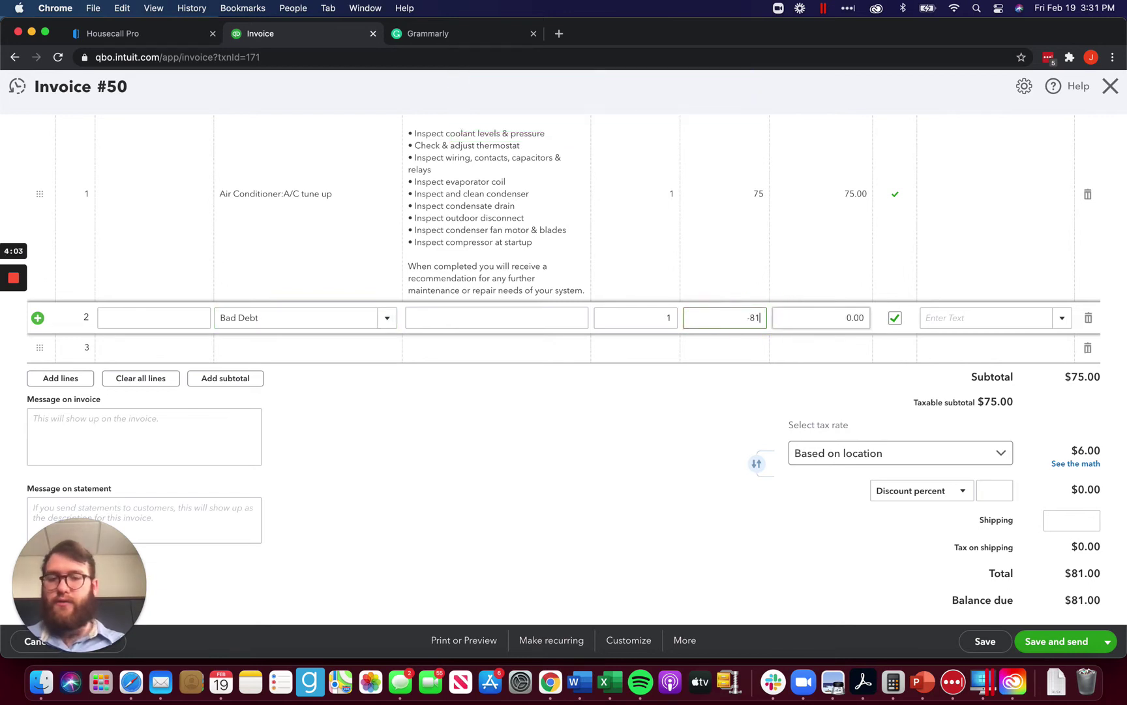
click(609, 548)
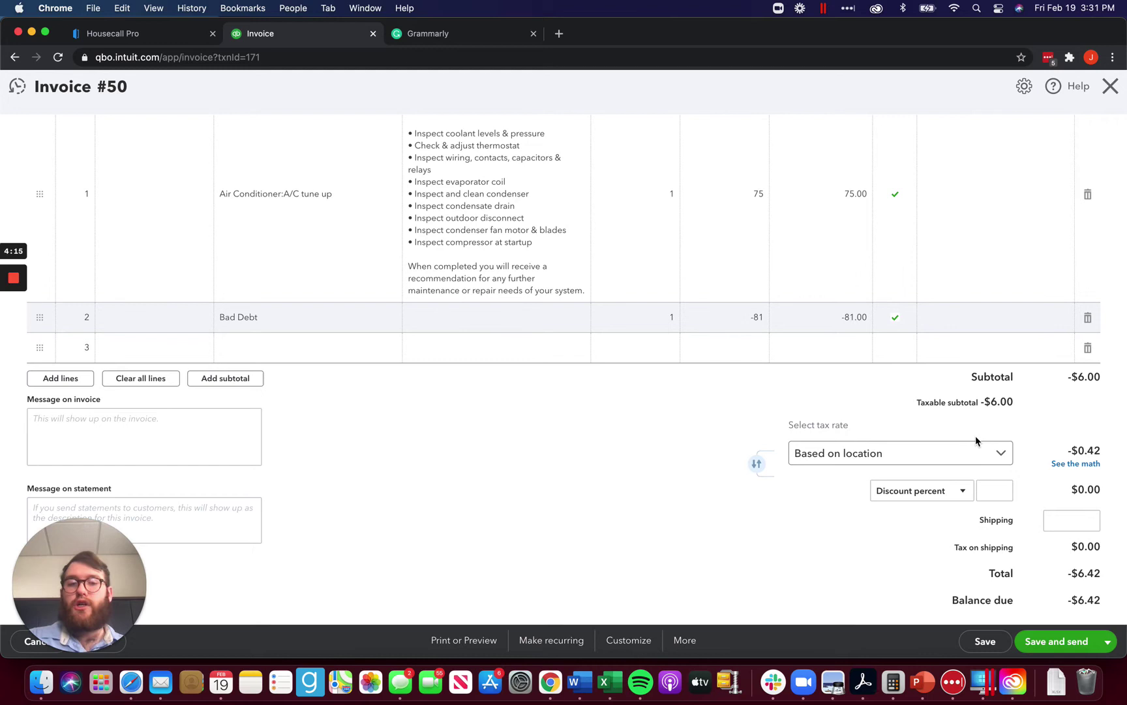
scroll(767, 224, up, 1)
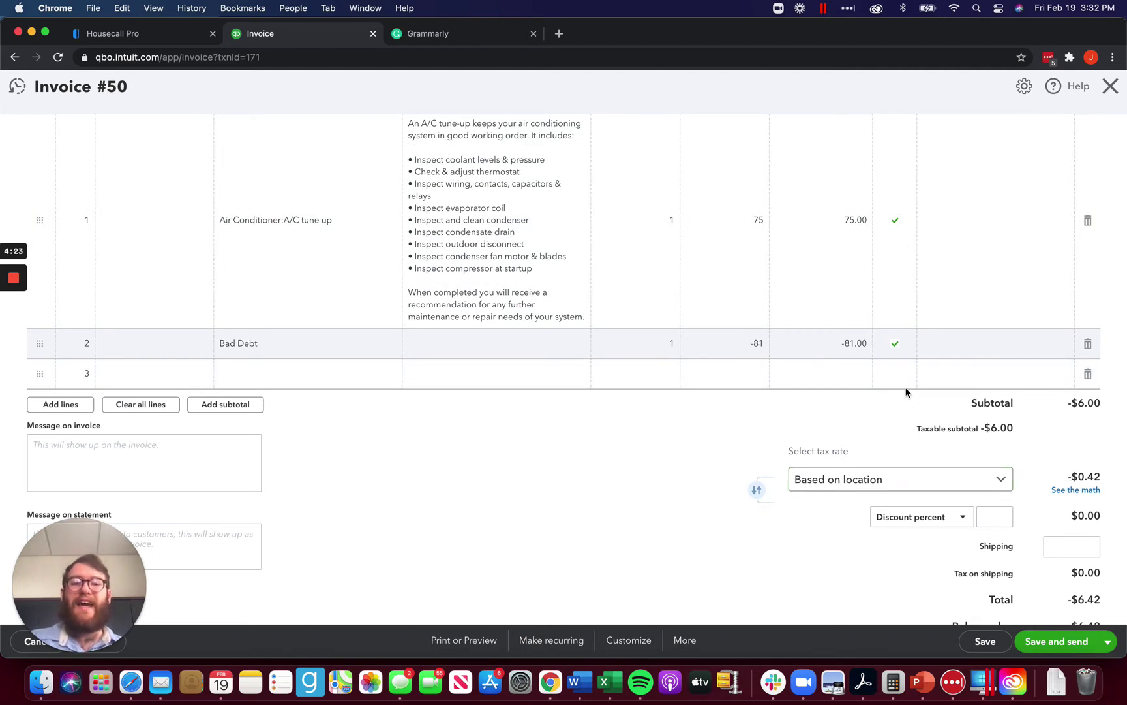
Change the Bad Debt line rate to -75 so Invoice #50 totals $0.00.
click(755, 348)
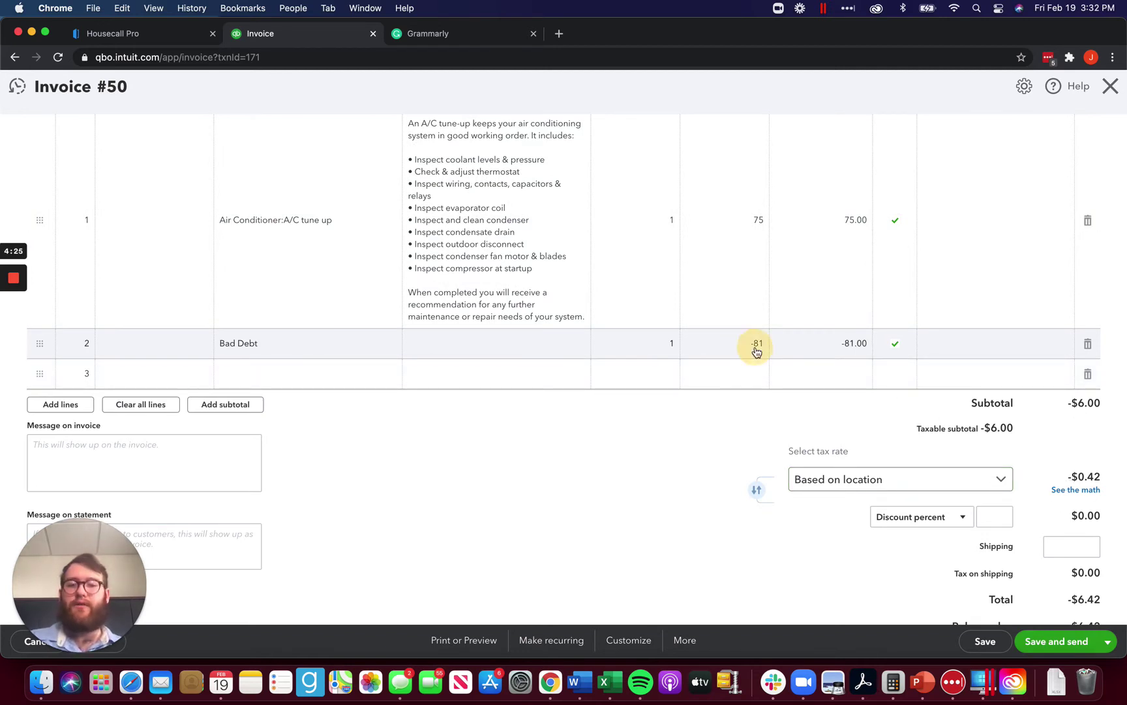
text(-75)
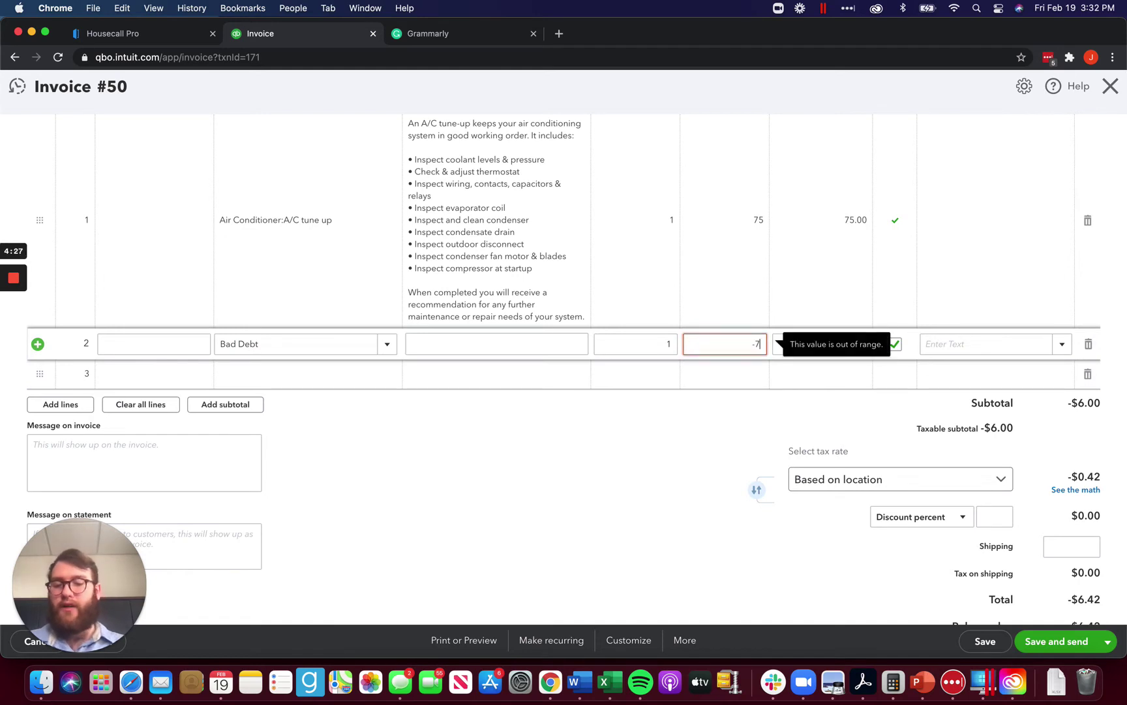
click(605, 511)
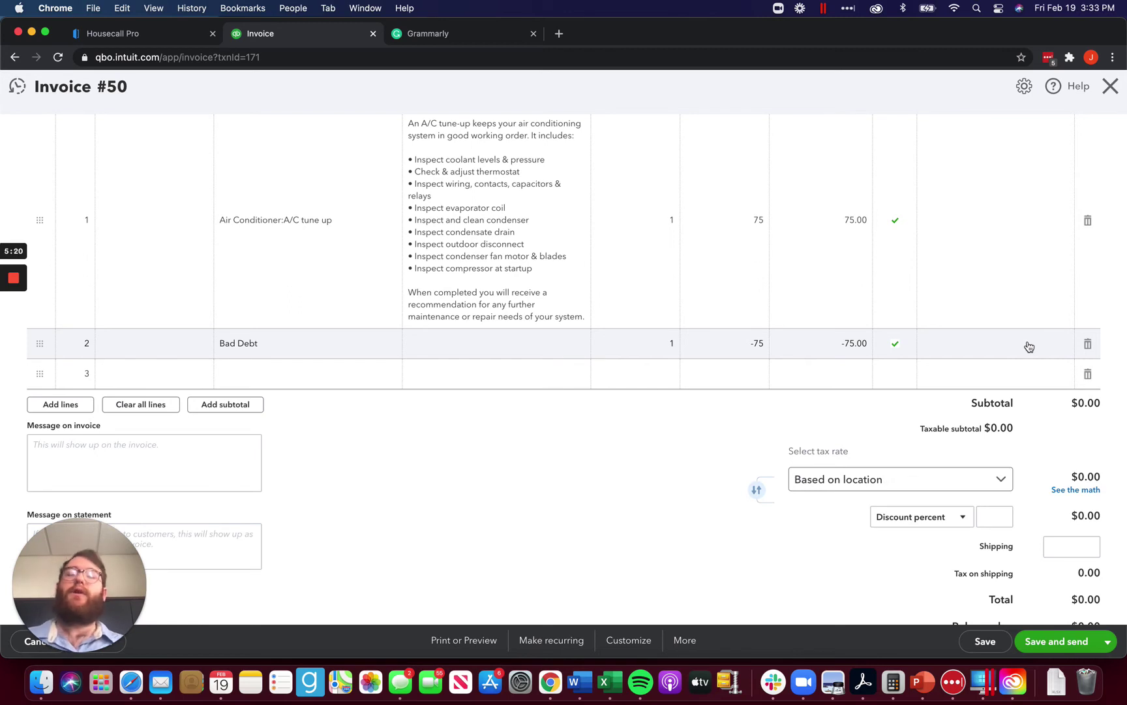
Discard Invoice #50's edits and save a payment applying Journal Entry #10's 81.00 credit.
click(1111, 86)
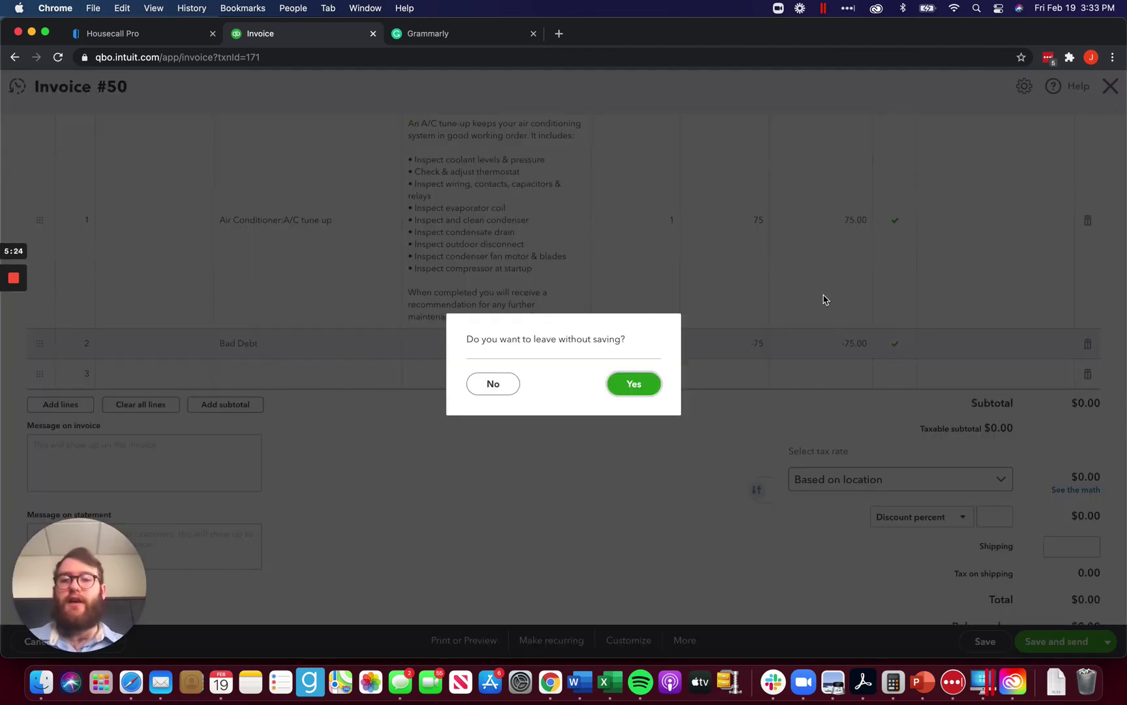
click(633, 385)
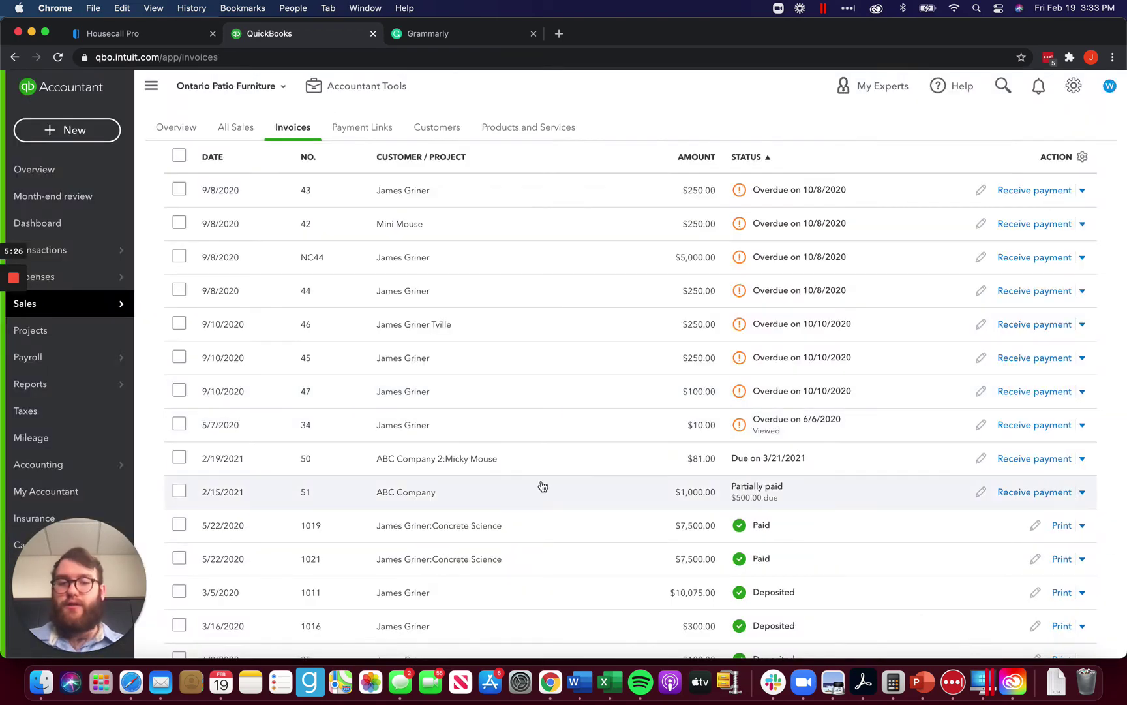
click(1026, 460)
scroll(269, 534, down, 5)
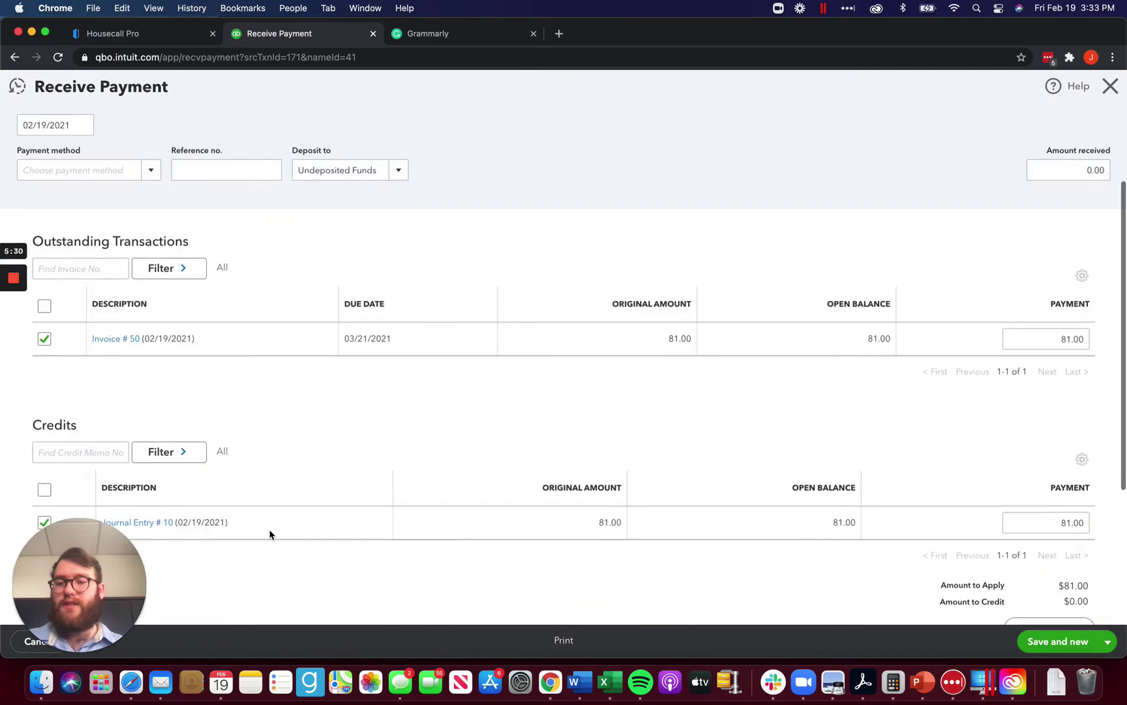
scroll(868, 327, up, 4)
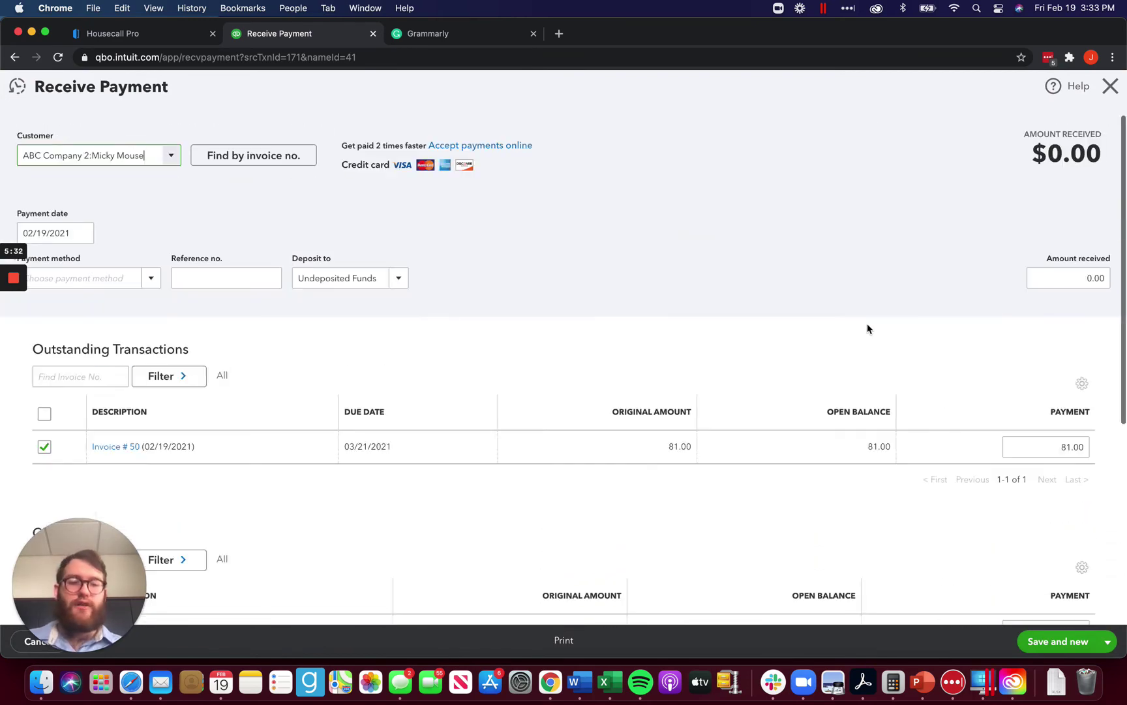
click(1053, 640)
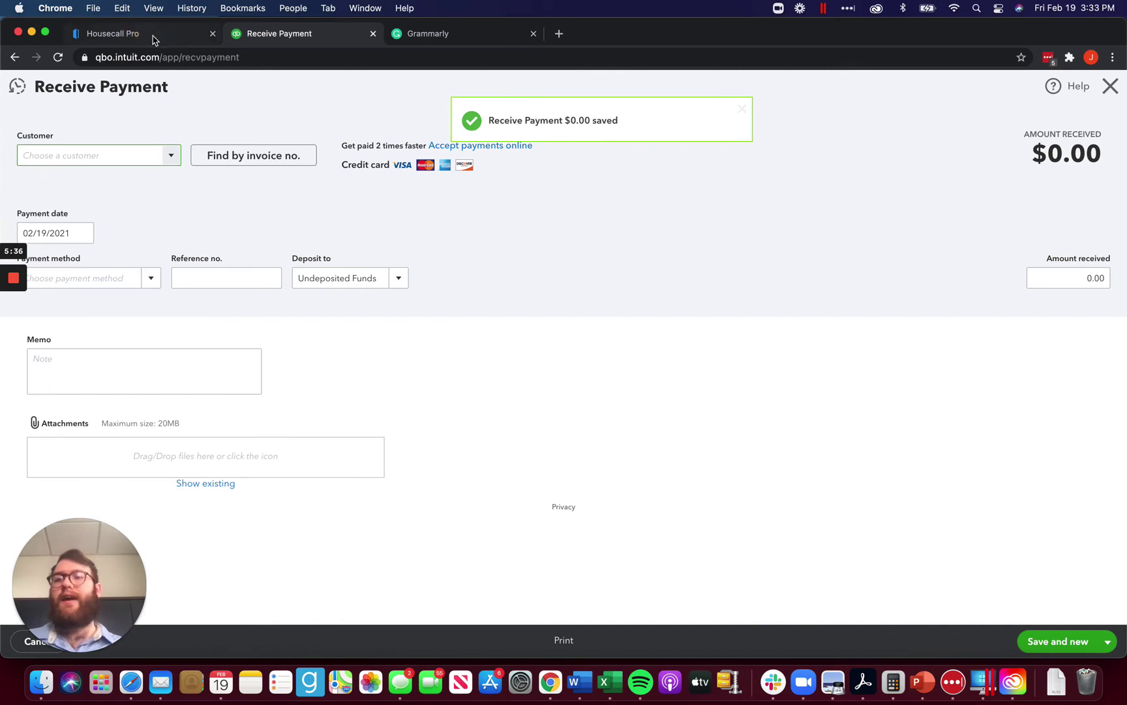
Switch to Housecall Pro and scroll the Invoice #50 job to its QuickBooks Online card.
click(147, 36)
scroll(496, 297, up, 15)
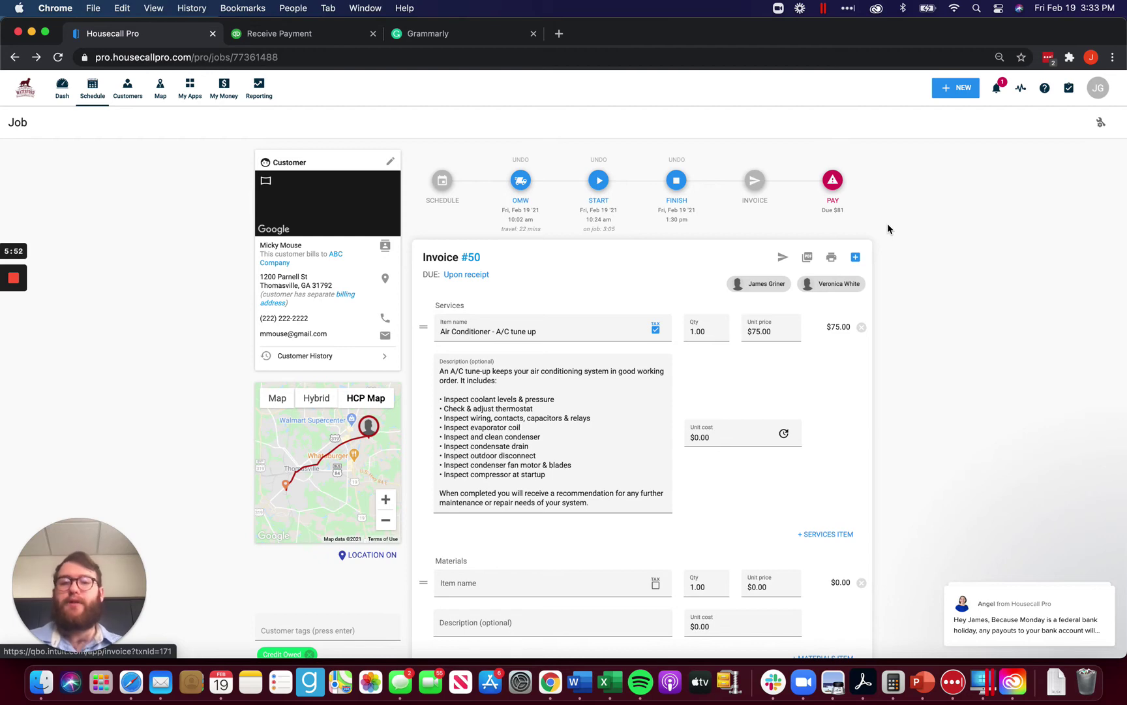
scroll(887, 224, down, 15)
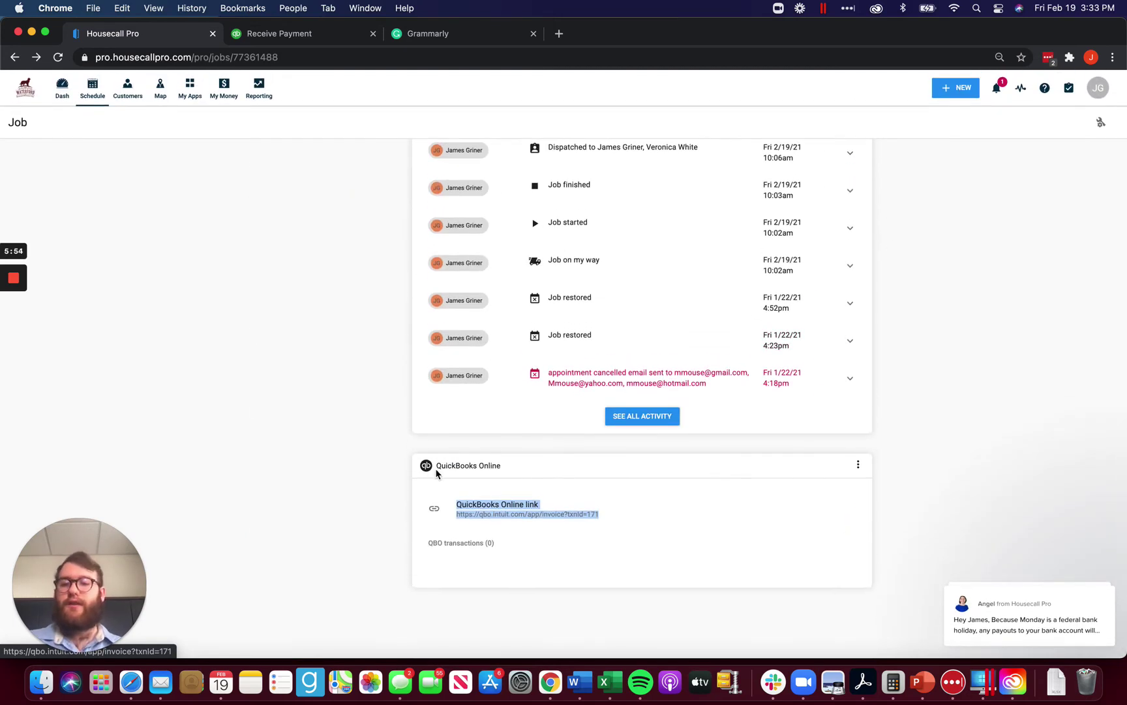
drag(505, 465, 424, 468)
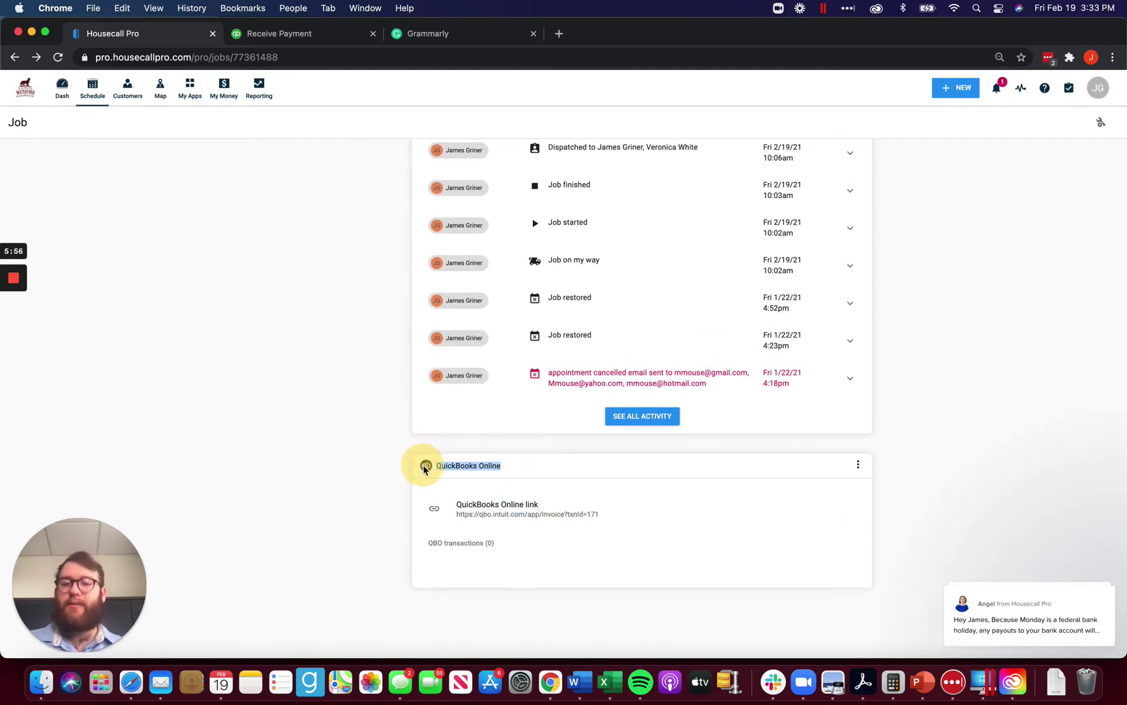
Pull the QuickBooks payment into the Invoice #50 job so it shows Paid instead of Due $81.
click(992, 459)
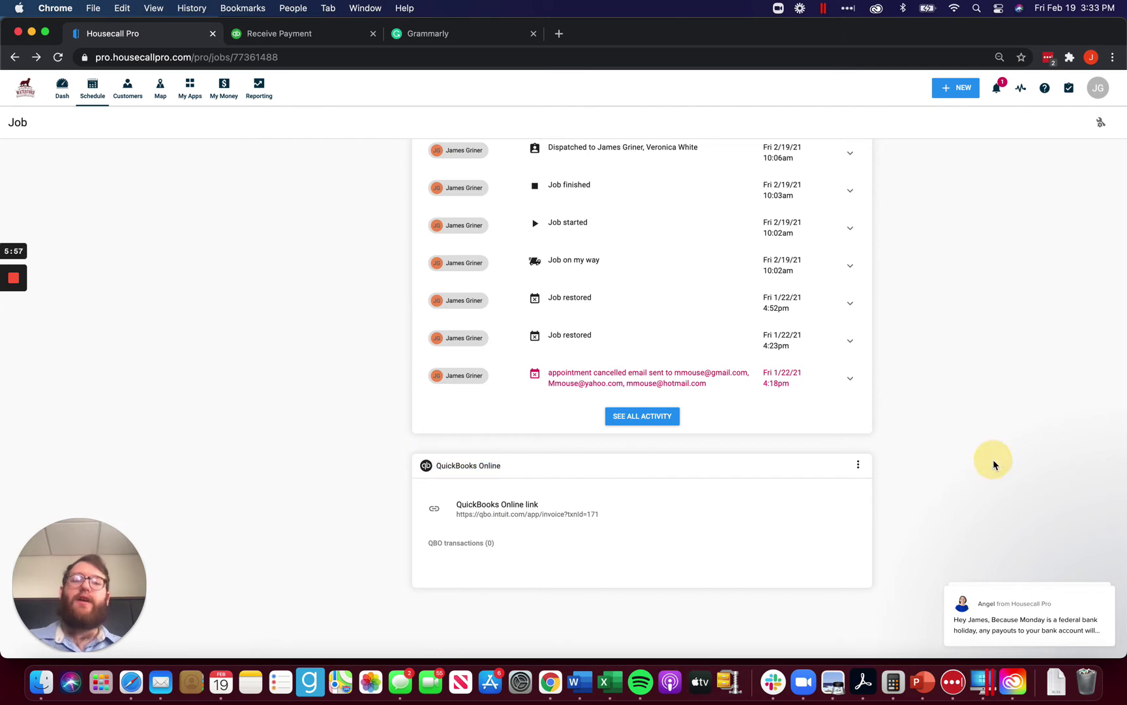
click(858, 466)
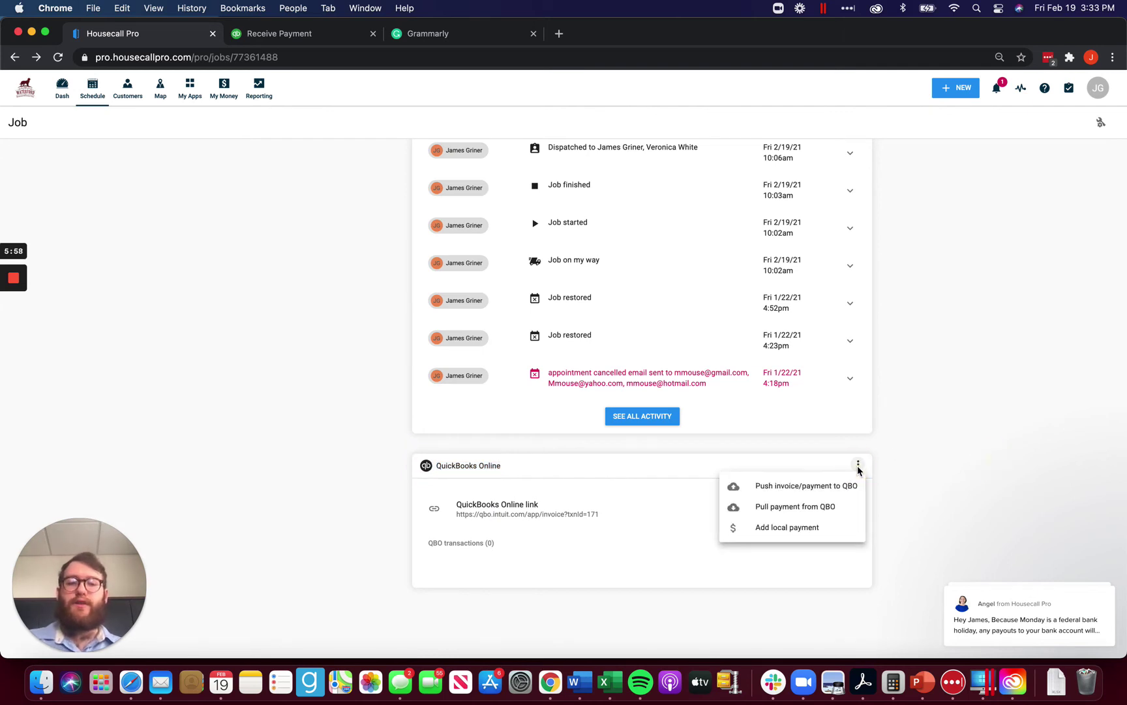
click(794, 512)
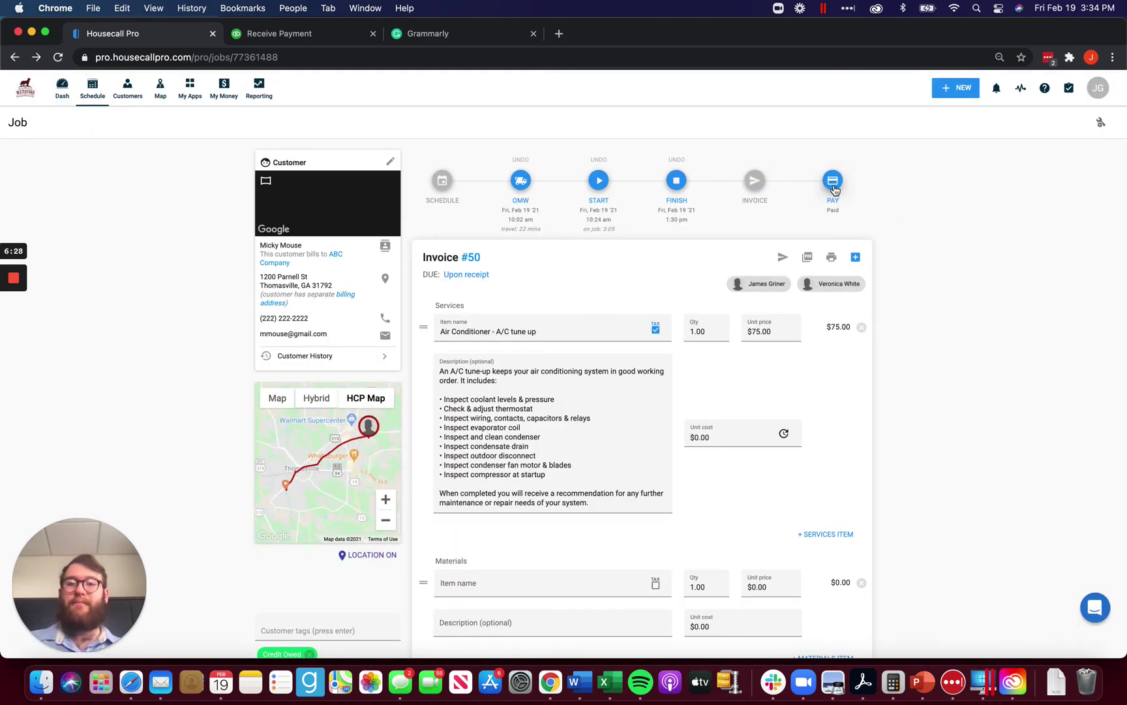
Show the job's single QBO transaction, an $81.00 payment dated Feb 19 '21.
scroll(834, 189, down, 15)
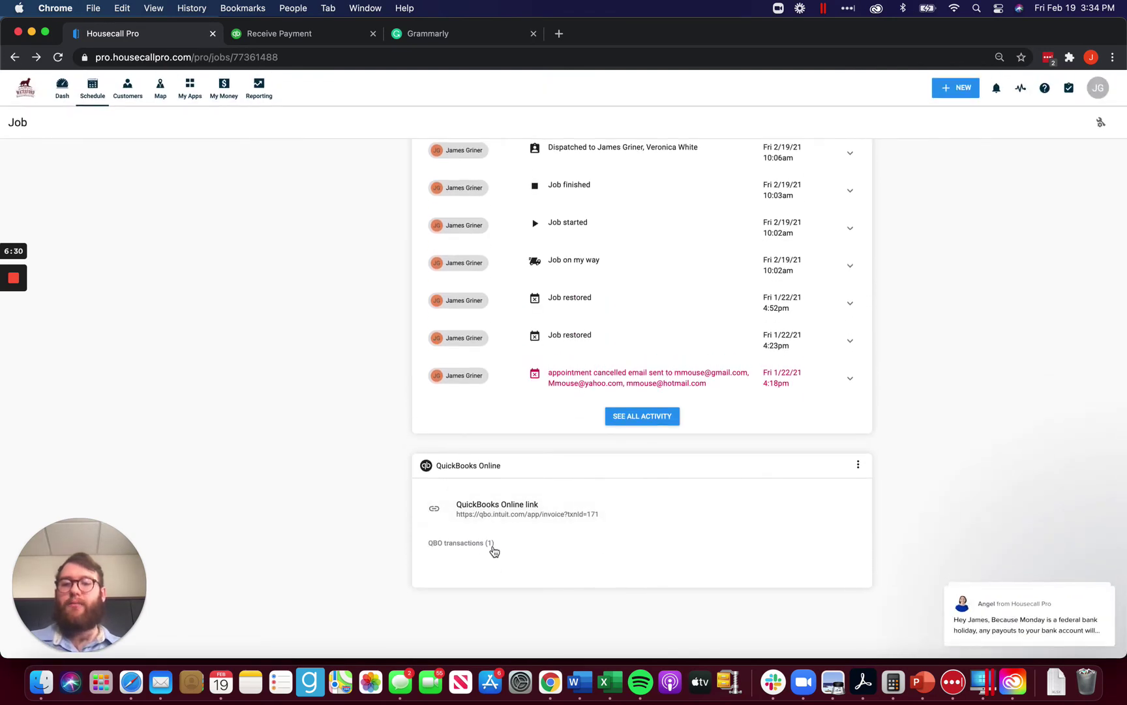
click(461, 545)
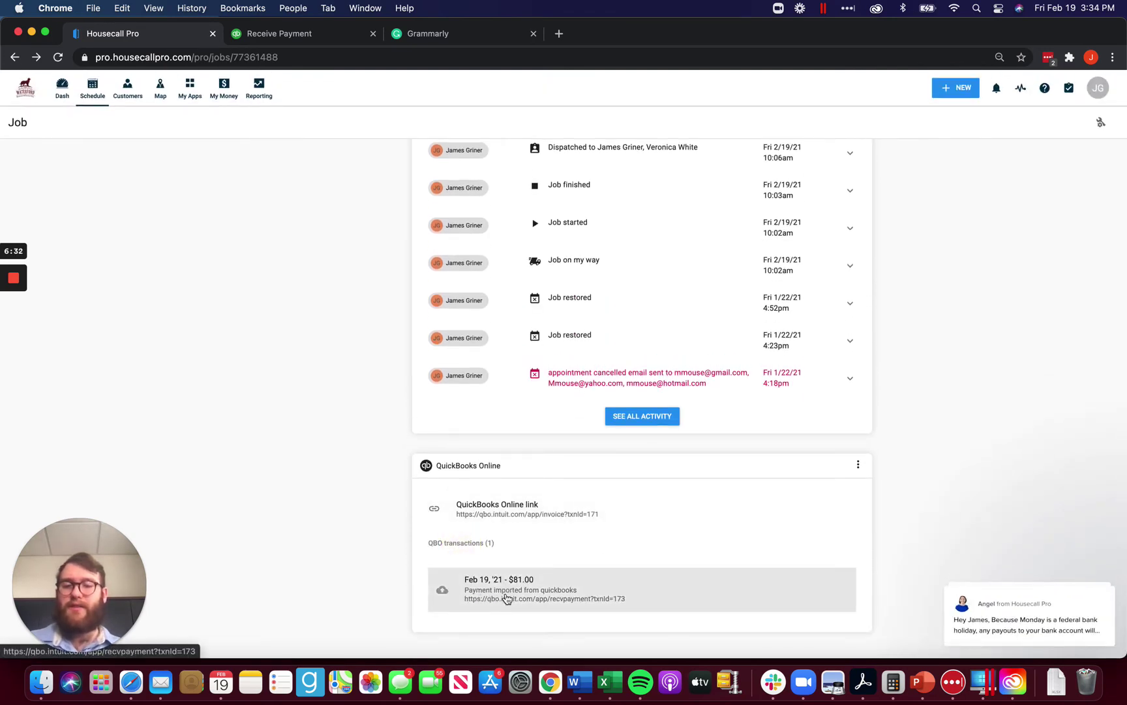
scroll(571, 600, up, 7)
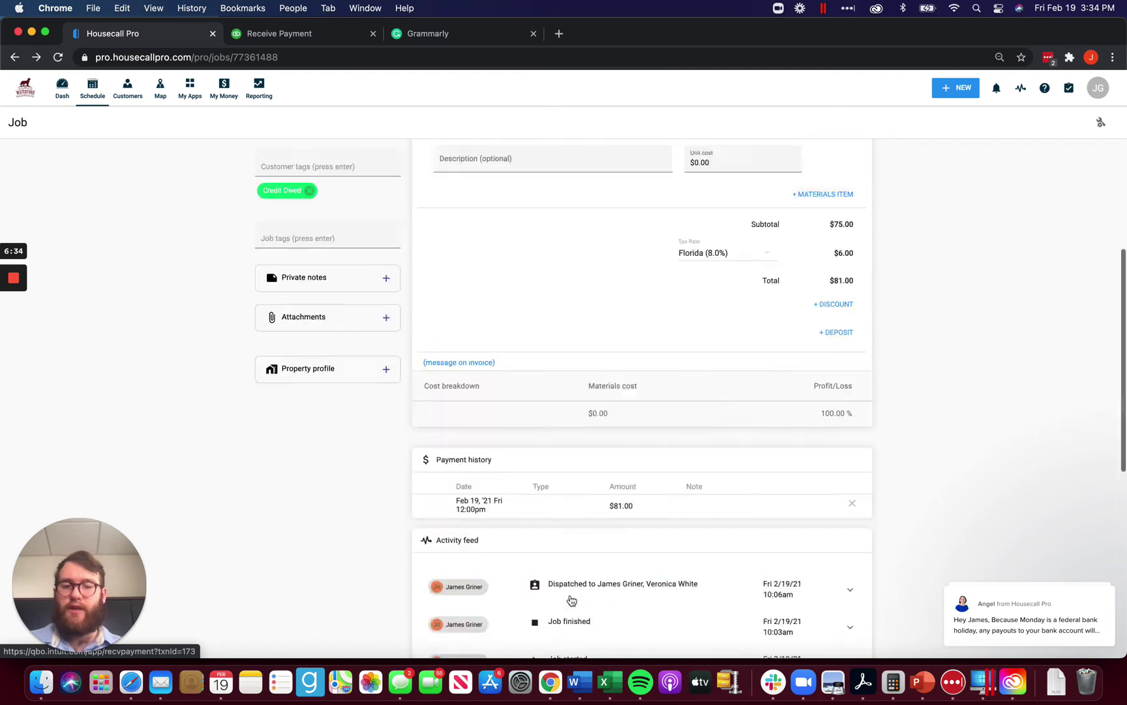
scroll(571, 600, up, 8)
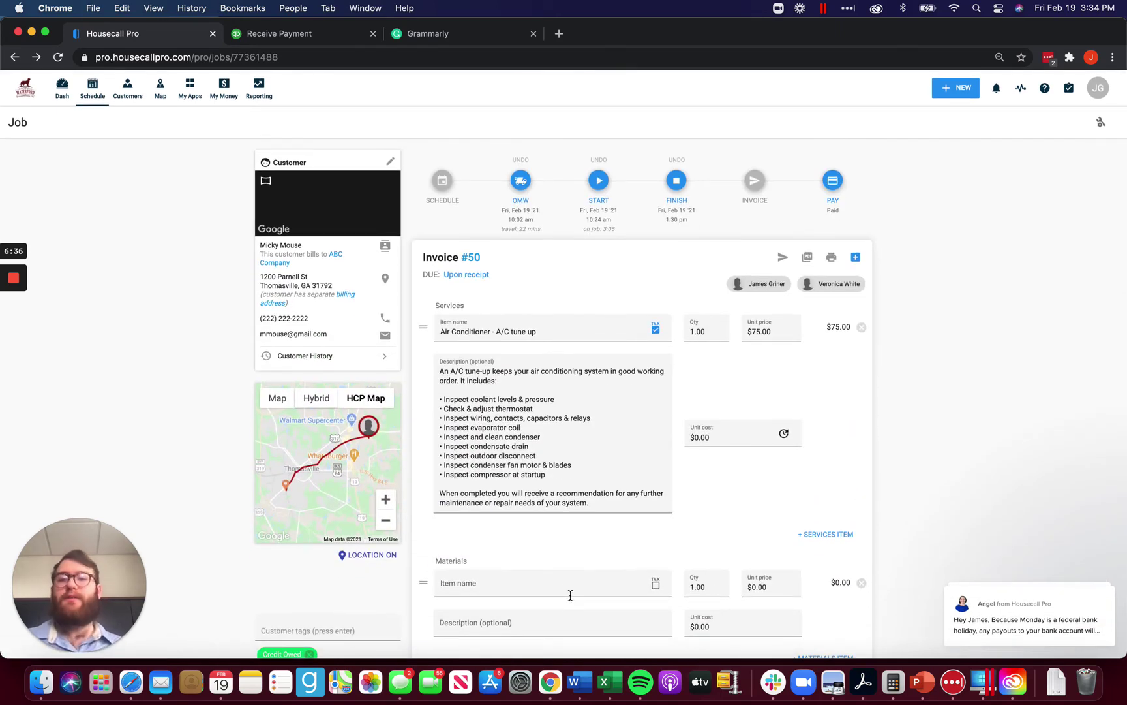
scroll(571, 595, down, 1)
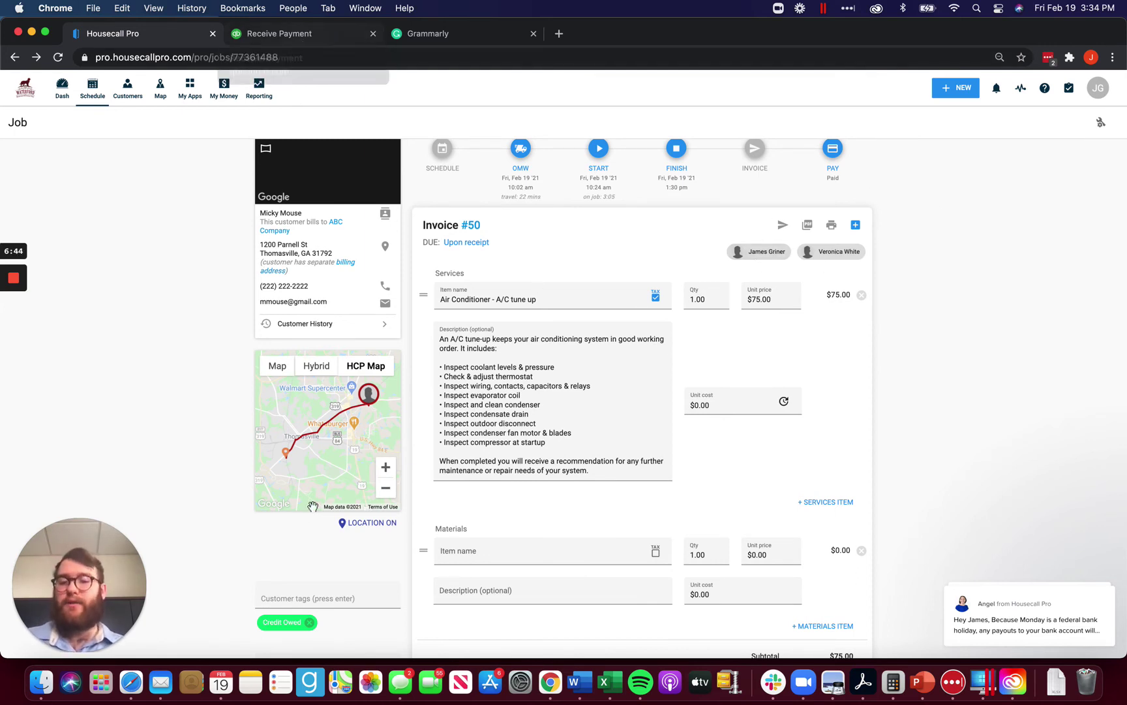
scroll(311, 521, down, 3)
Add a Bad Debt tag to the Invoice #50 job.
click(274, 552)
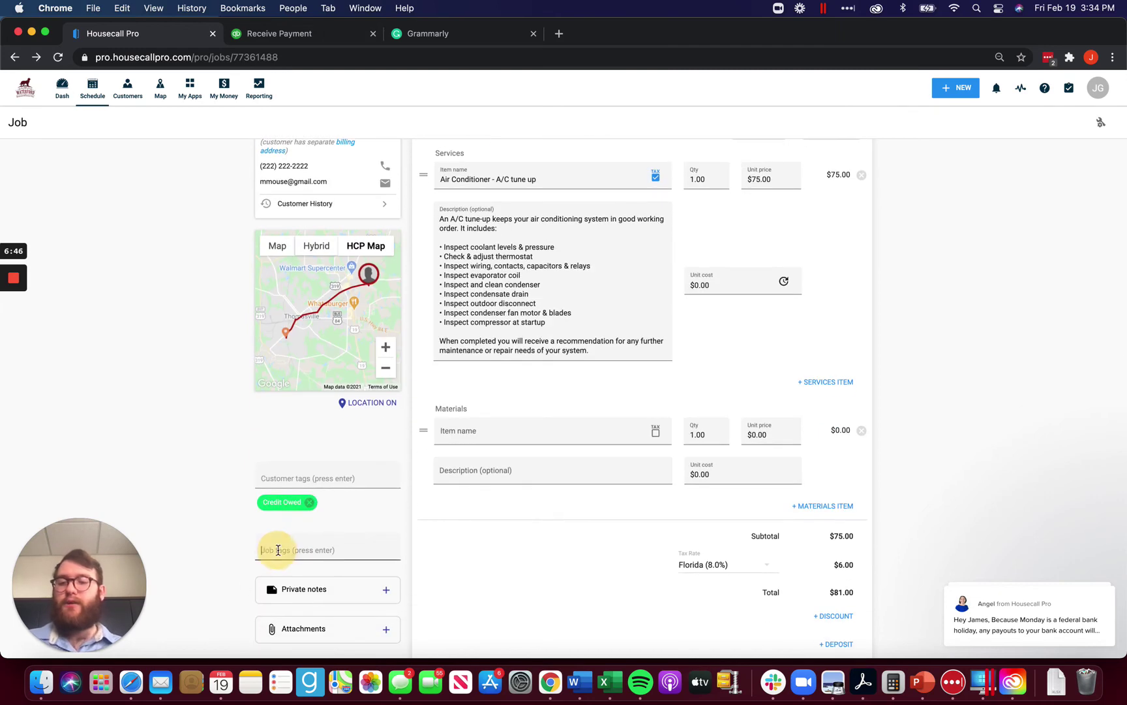
text(Bad Debt)
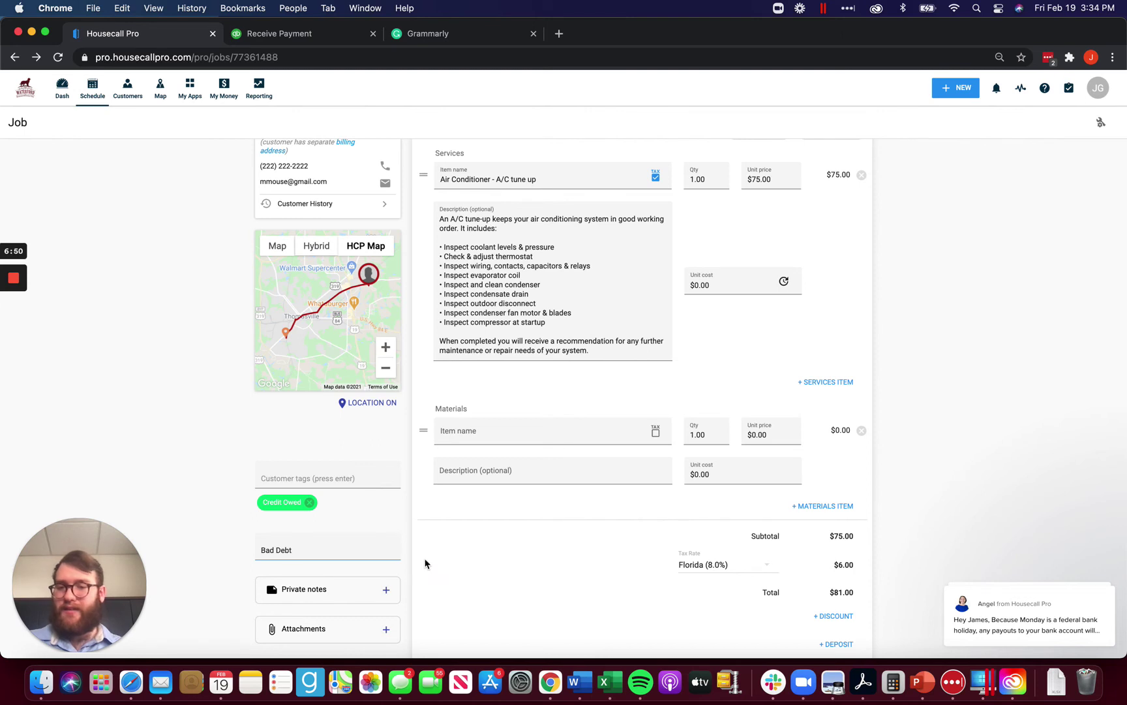
key(Return)
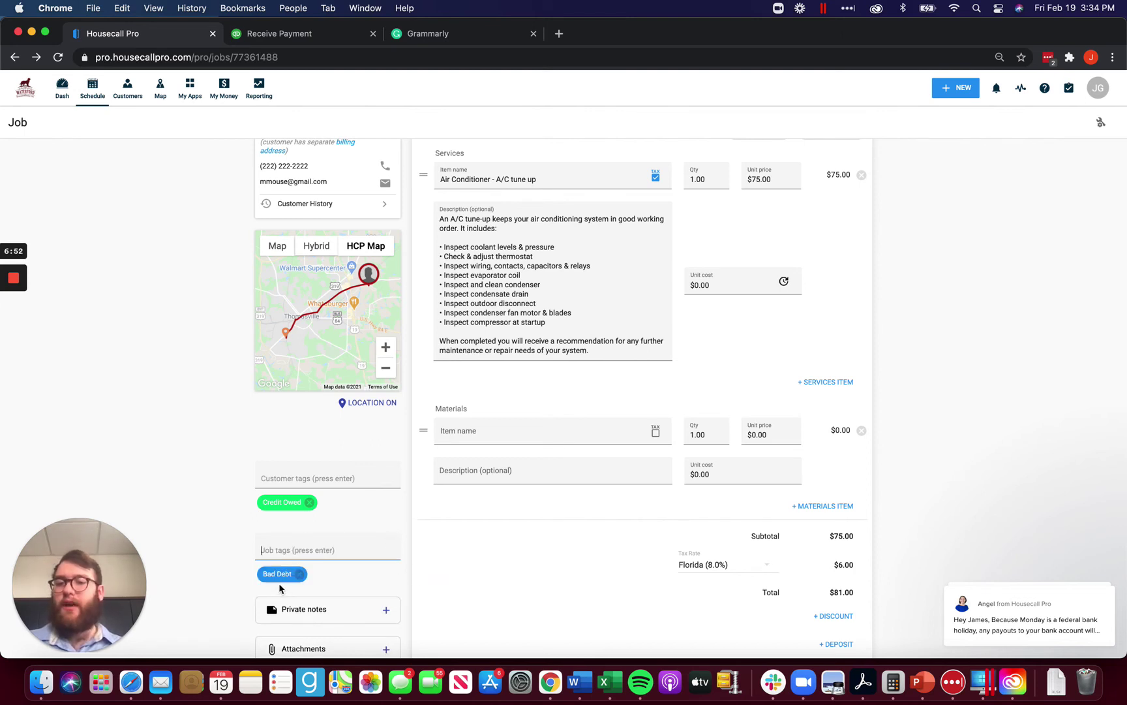
Tag the customer Bad Debt alongside Credit Owed.
click(312, 473)
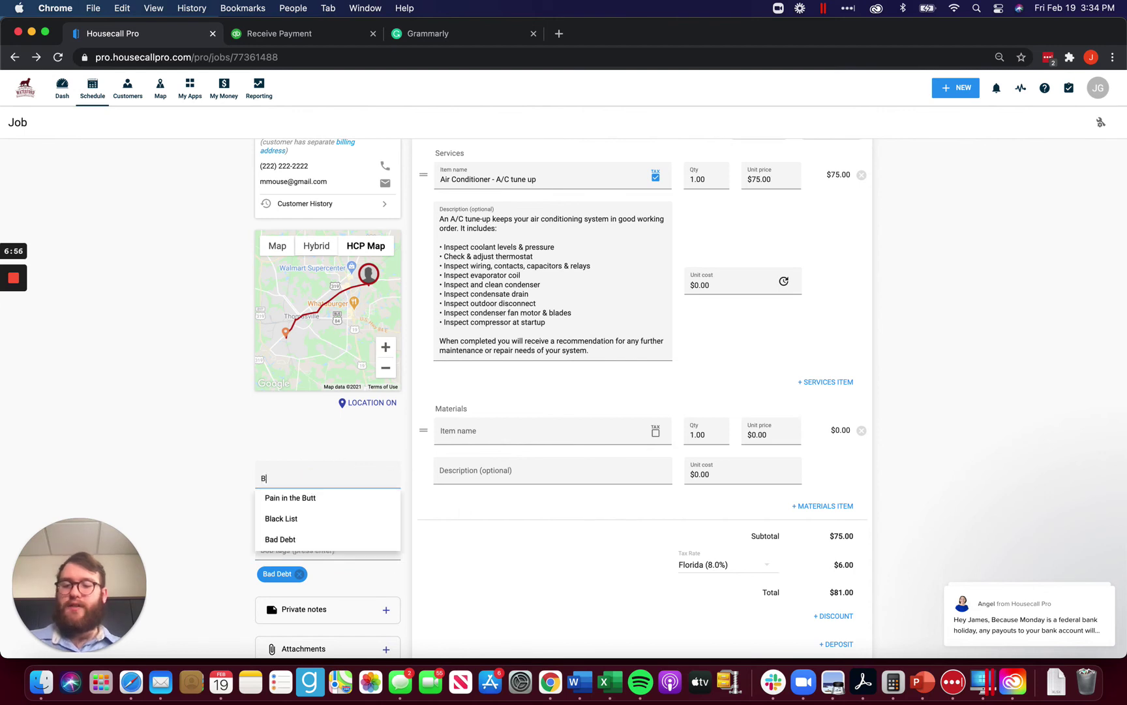
text(Bad)
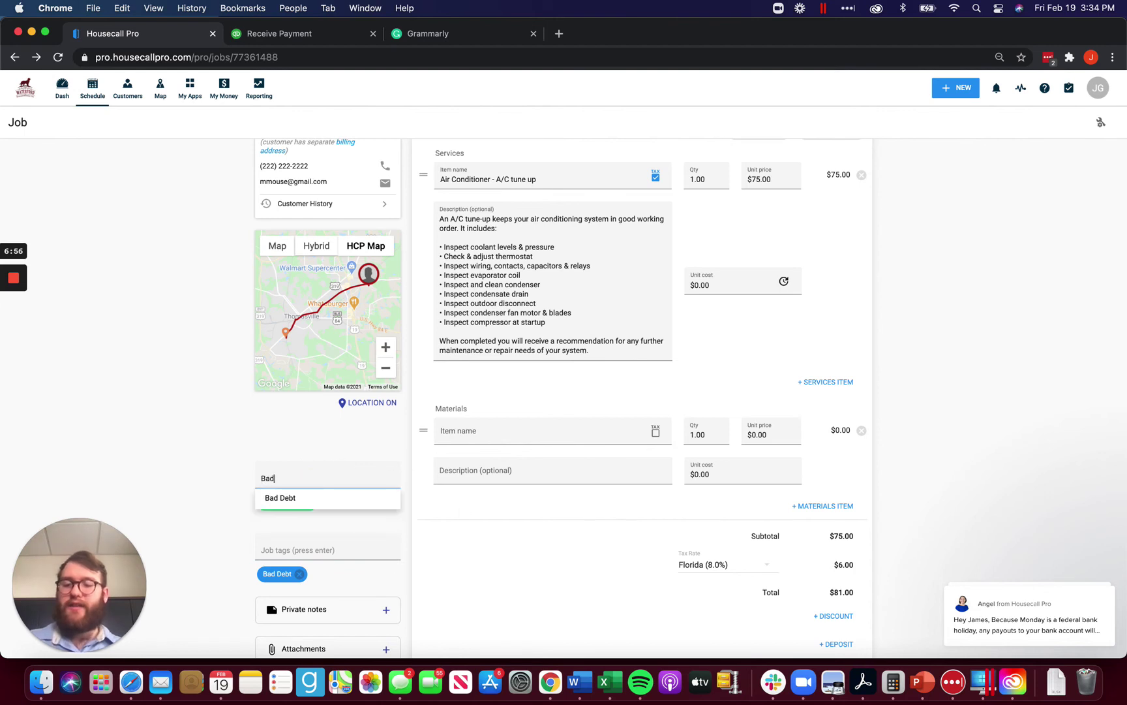
click(288, 499)
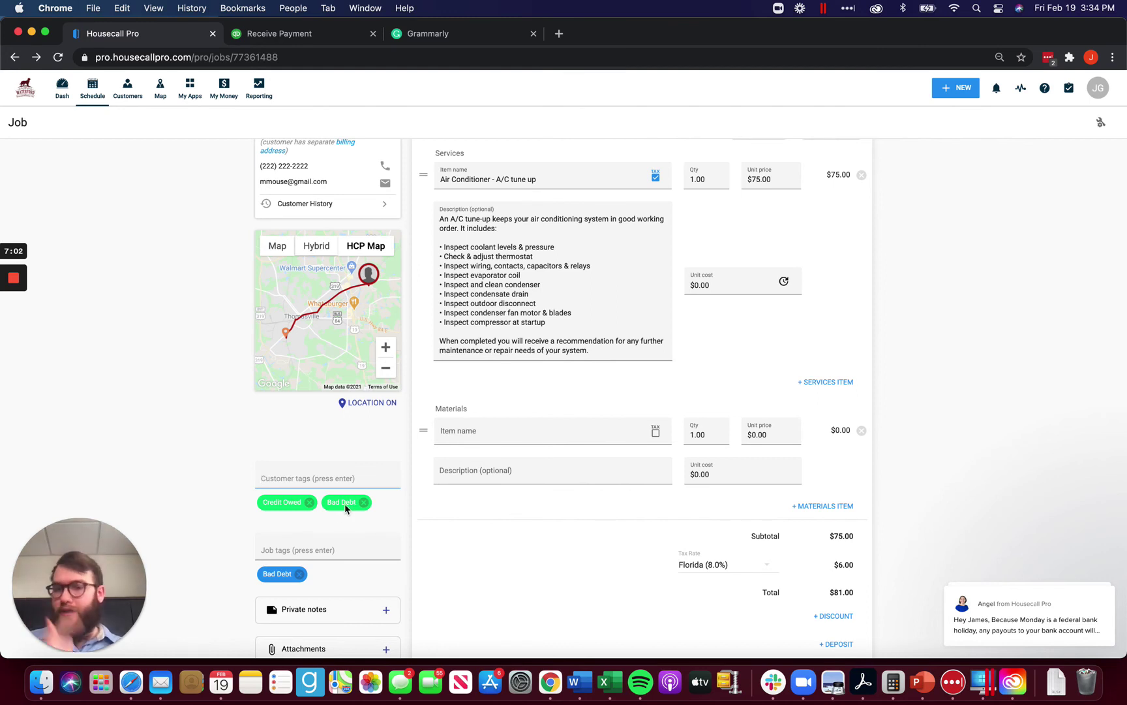
scroll(333, 513, down, 1)
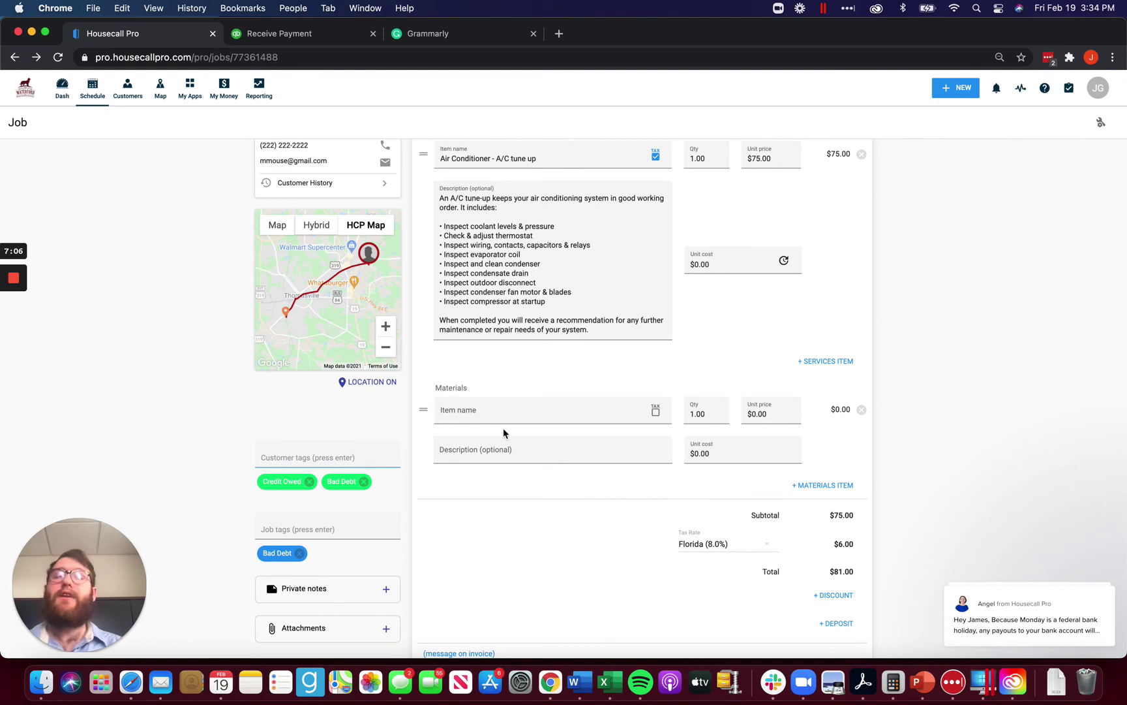
scroll(504, 432, up, 5)
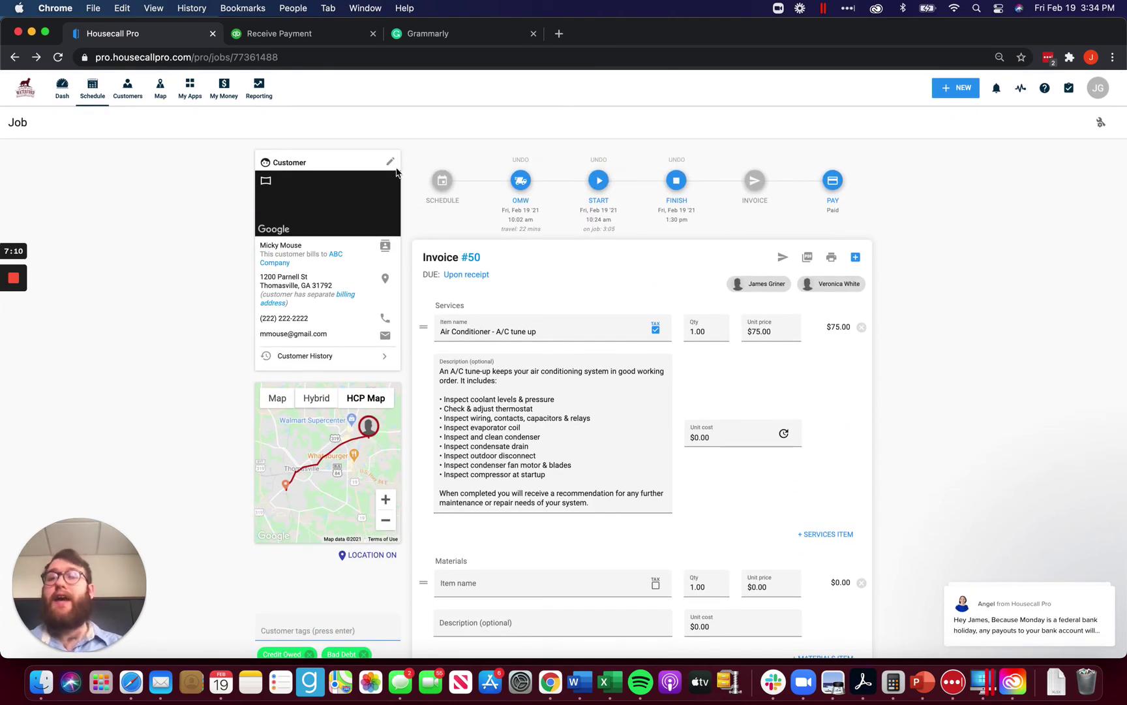
Close the blank Receive Payment form, glance at Housecall Pro's payment history, and return to QuickBooks invoices.
click(284, 34)
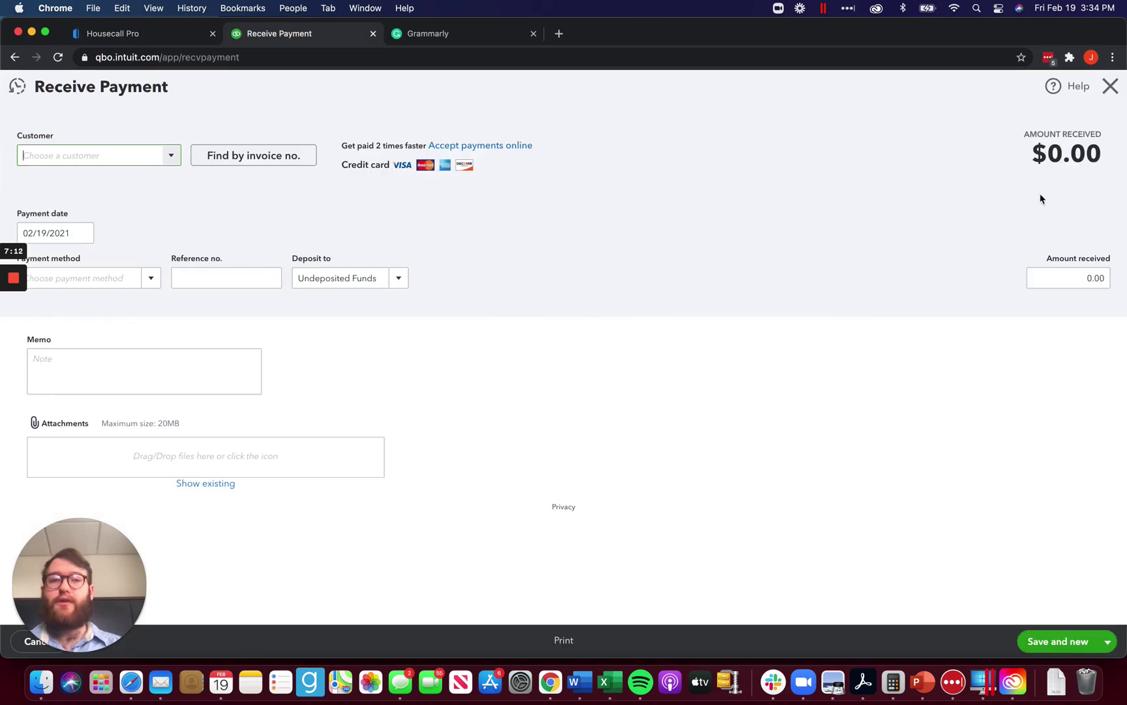
click(1109, 86)
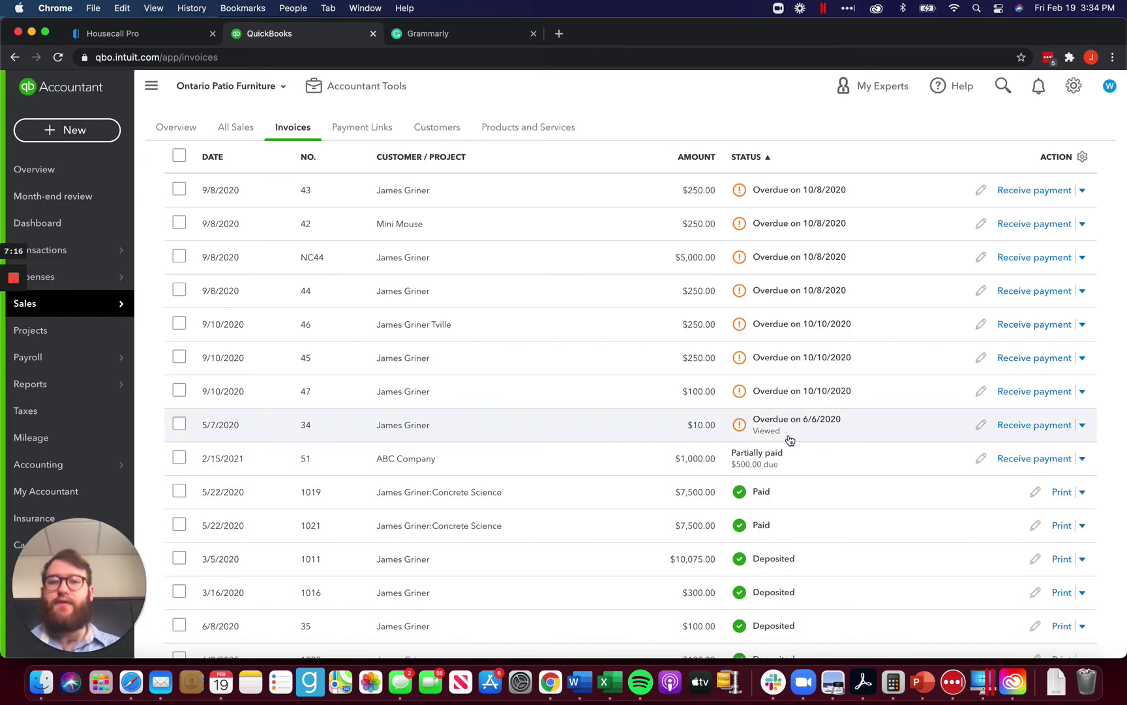
click(118, 35)
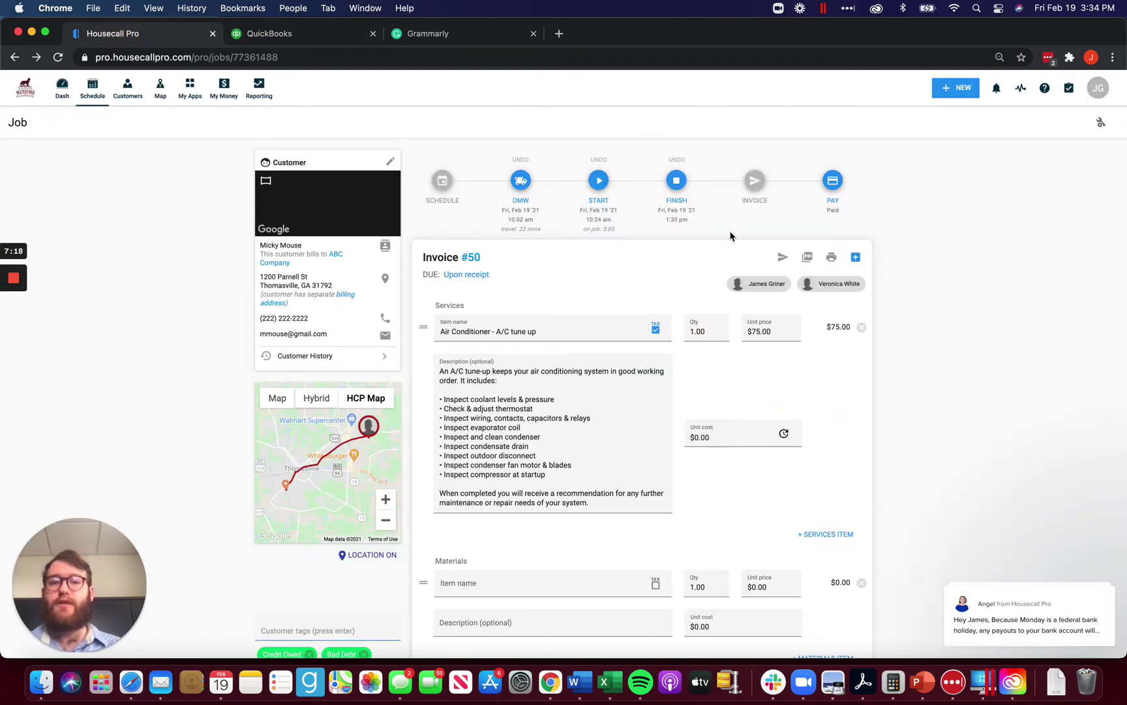
scroll(743, 231, down, 10)
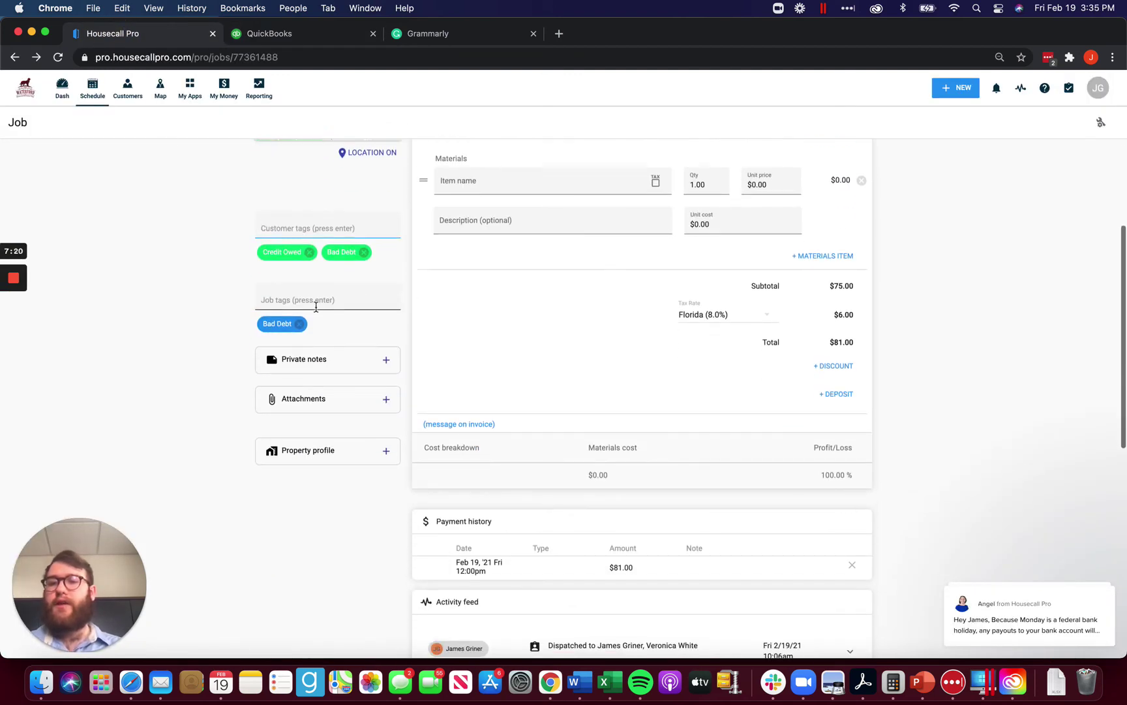
click(282, 36)
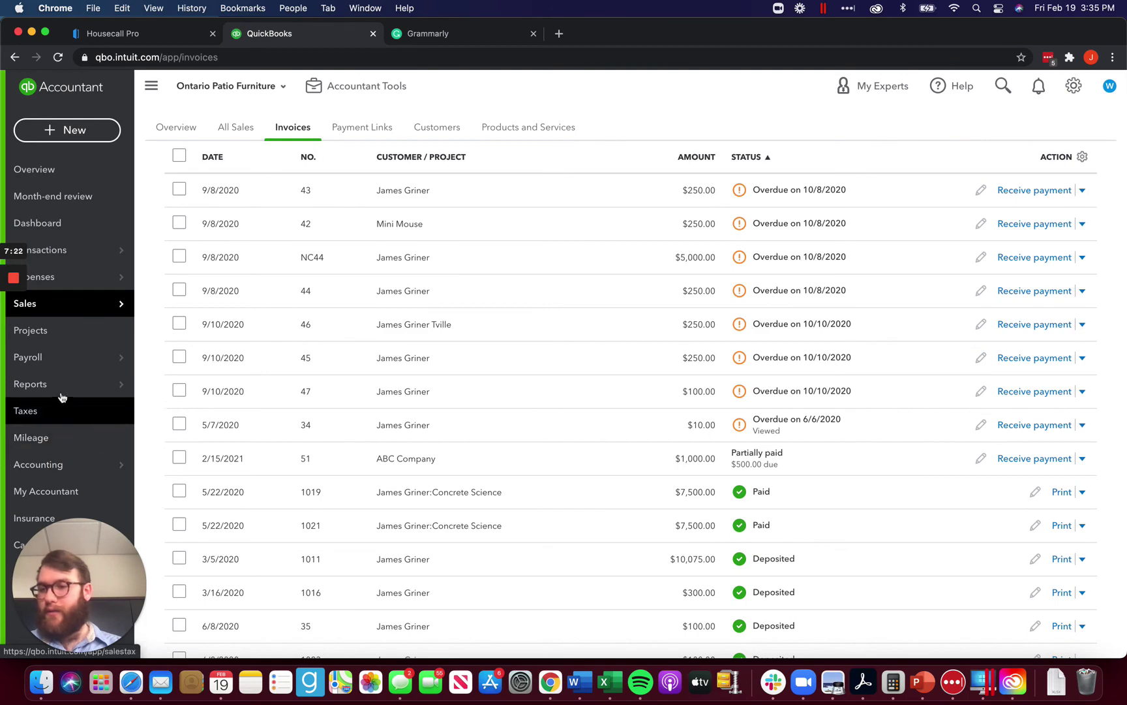
Run the Profit and Loss report for This Year, showing Bad Debt 81.00 and $614.00 net income.
mouse_move(60, 384)
click(175, 385)
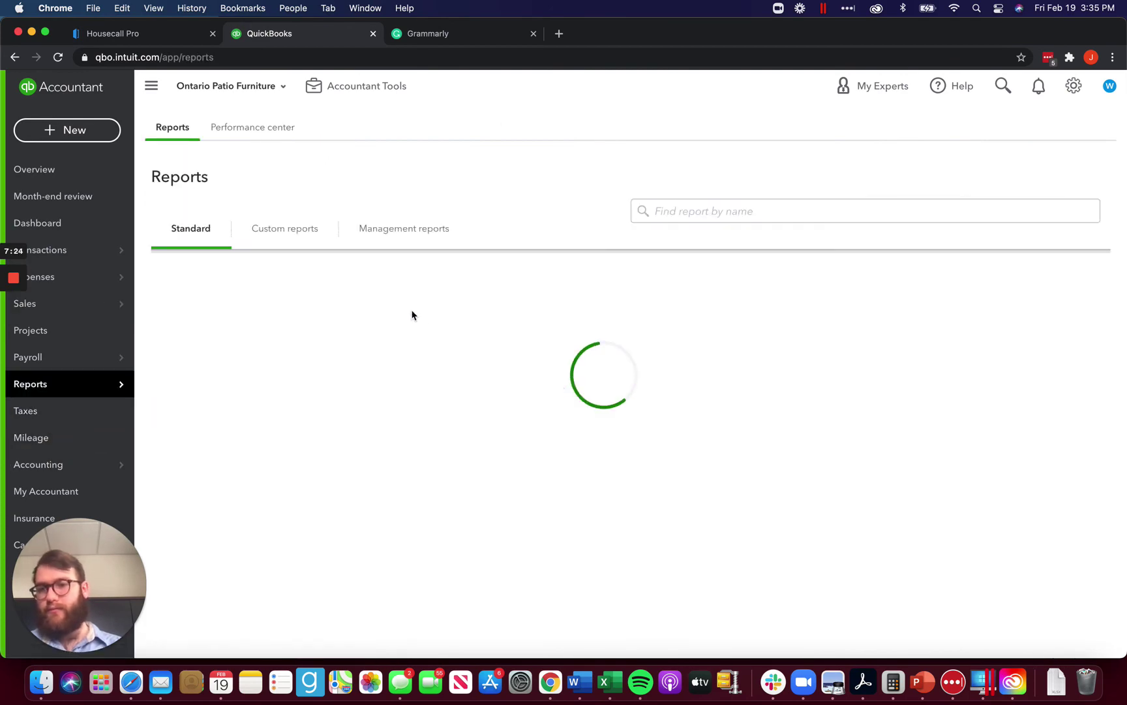
click(244, 386)
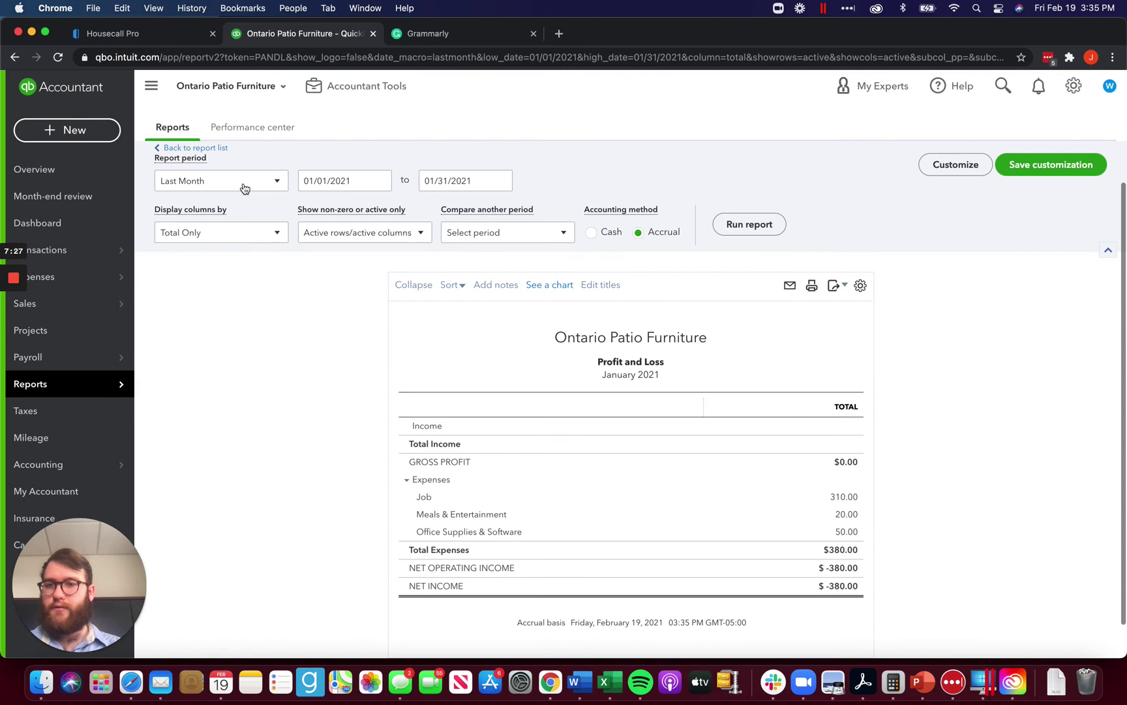
click(245, 189)
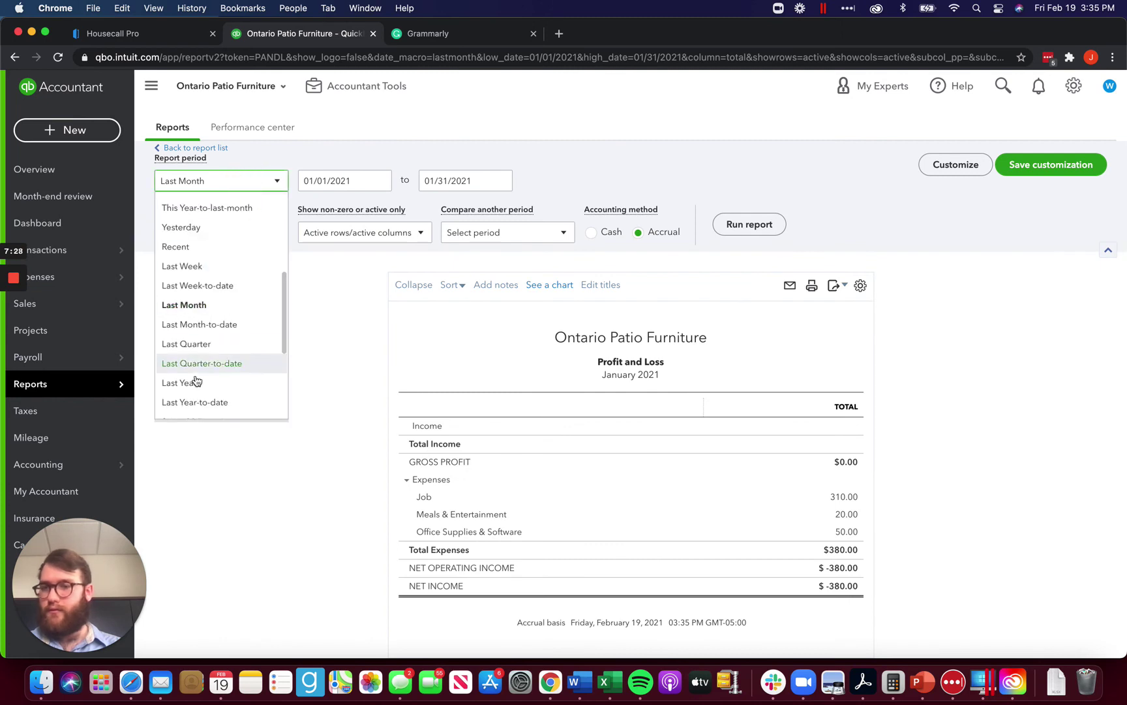
scroll(233, 244, up, 2)
scroll(233, 244, up, 3)
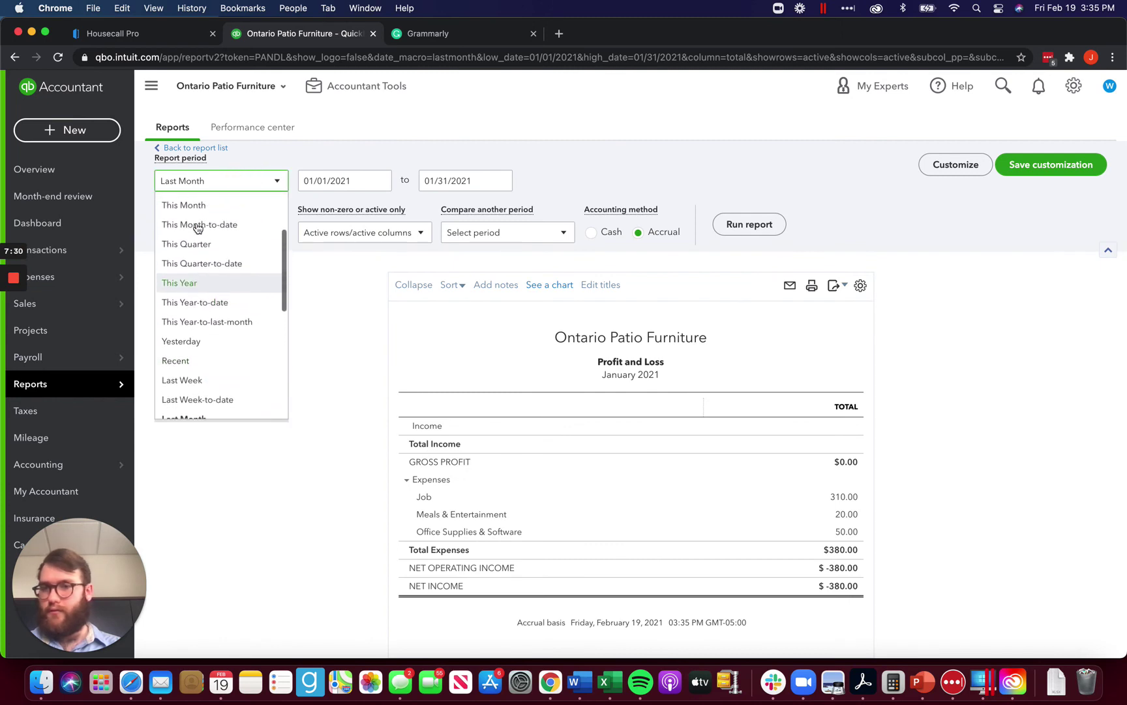
click(182, 306)
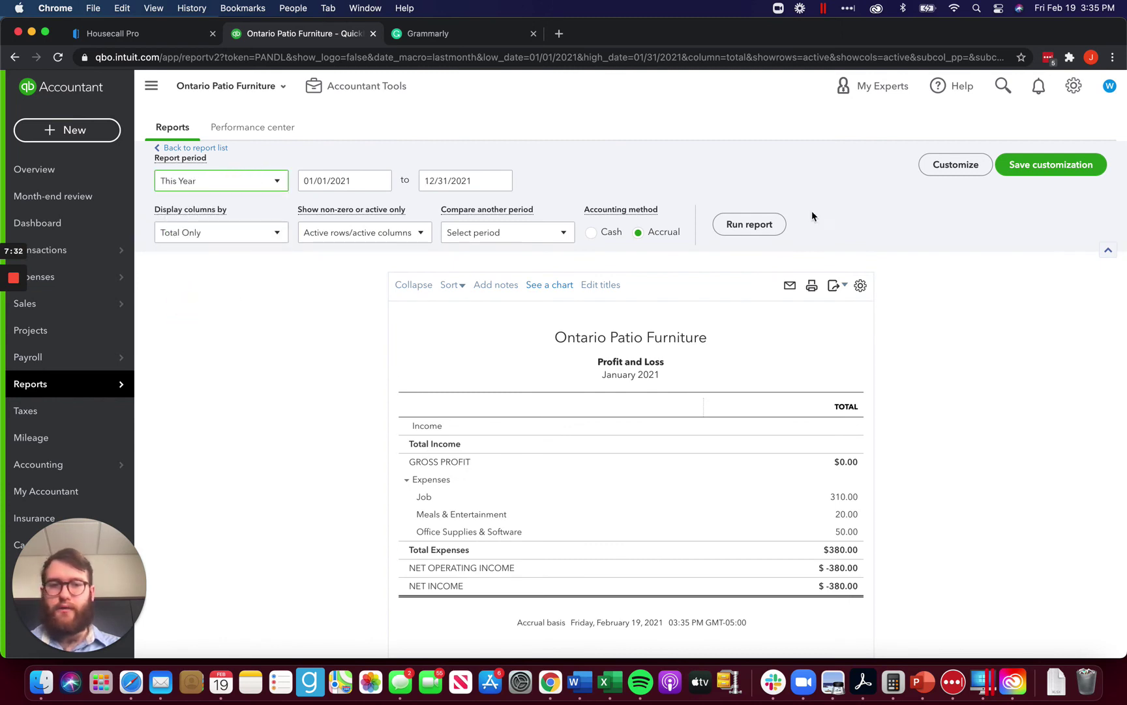
click(749, 224)
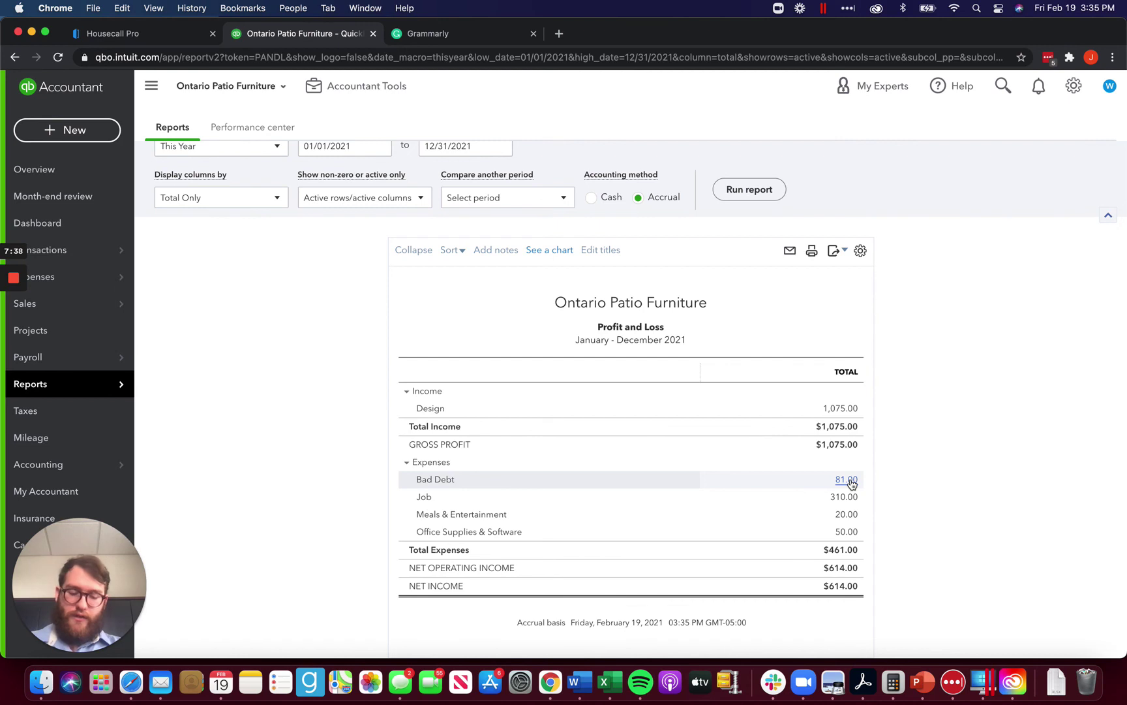
click(117, 34)
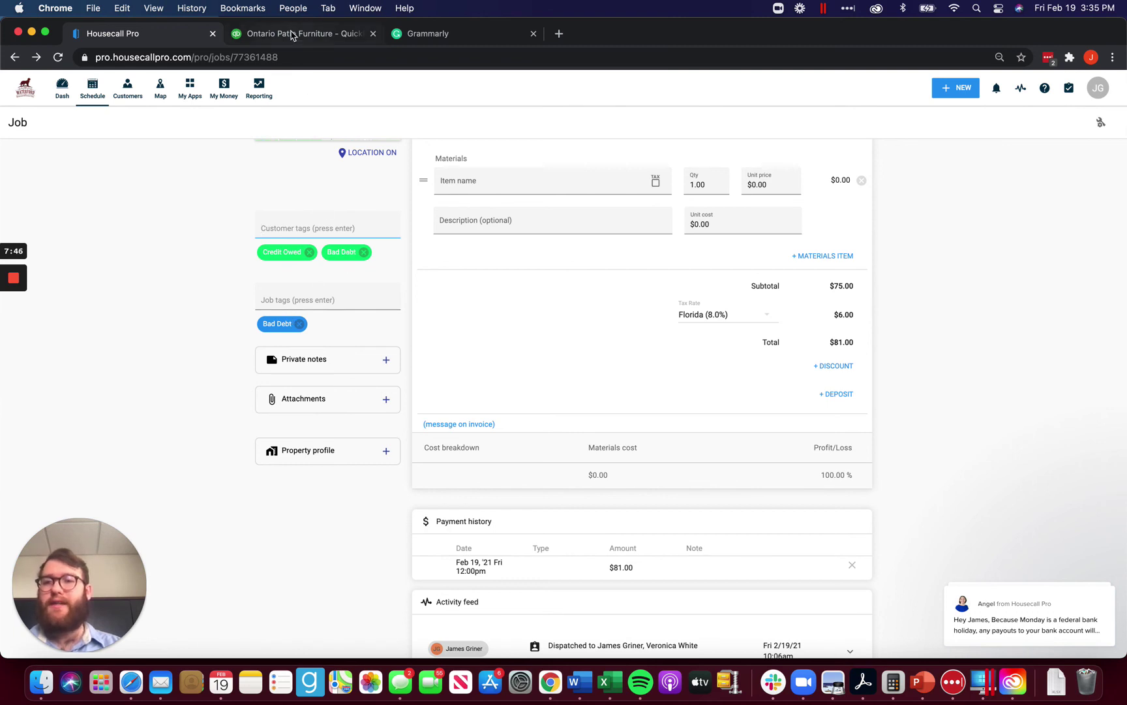
click(339, 40)
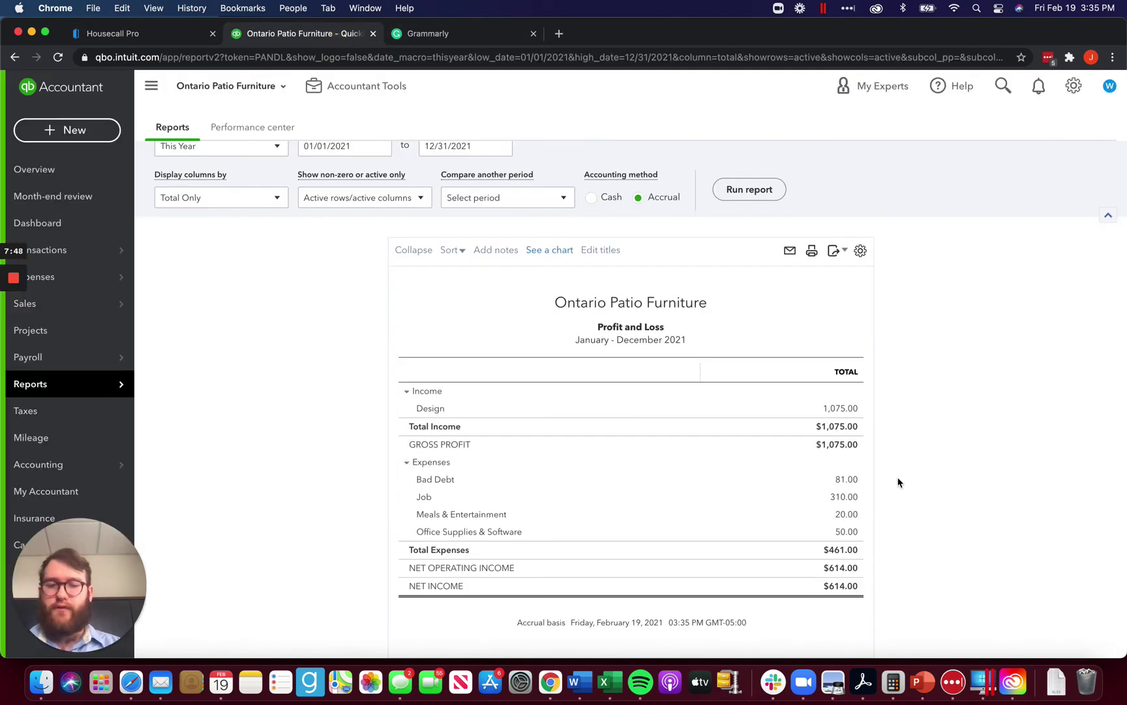
Drill into the 81.00 Bad Debt amount and review Journal Entry 10 dated 02/19/2021.
click(847, 479)
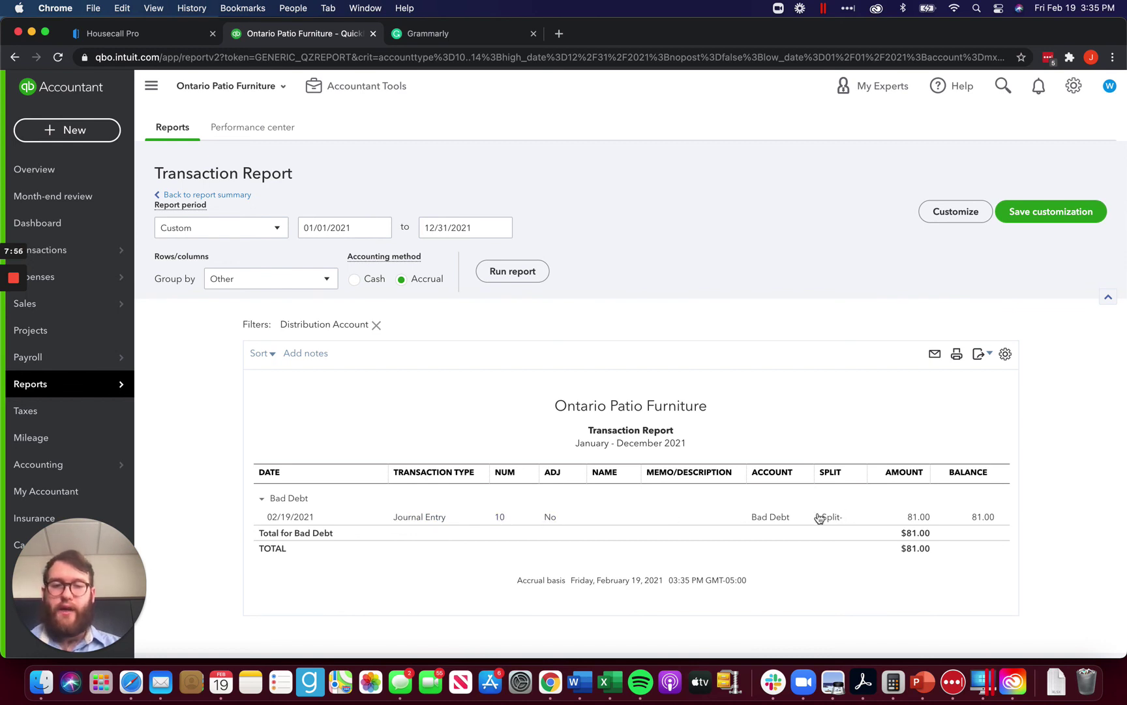
click(917, 517)
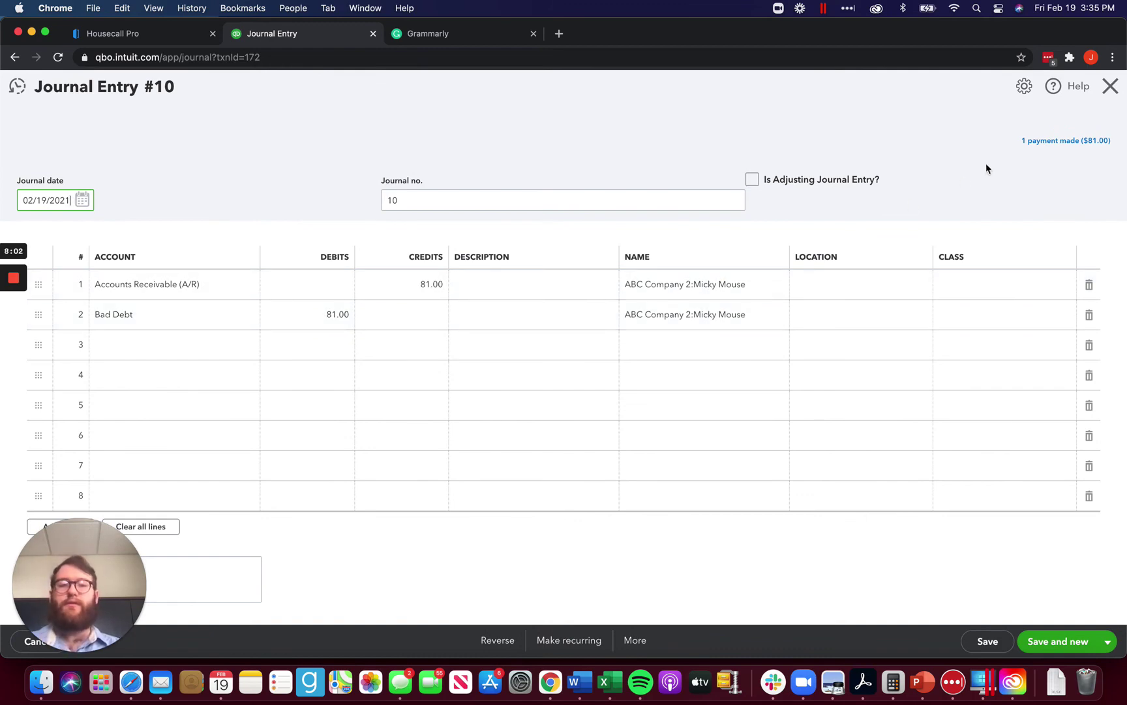
click(1103, 88)
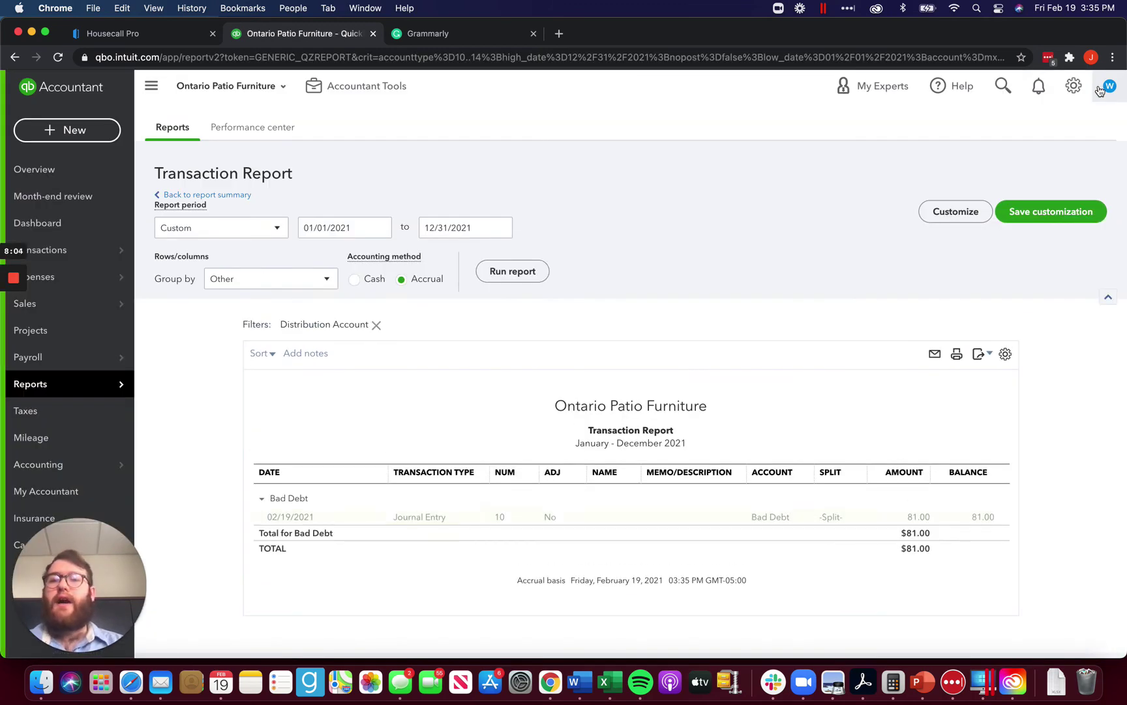